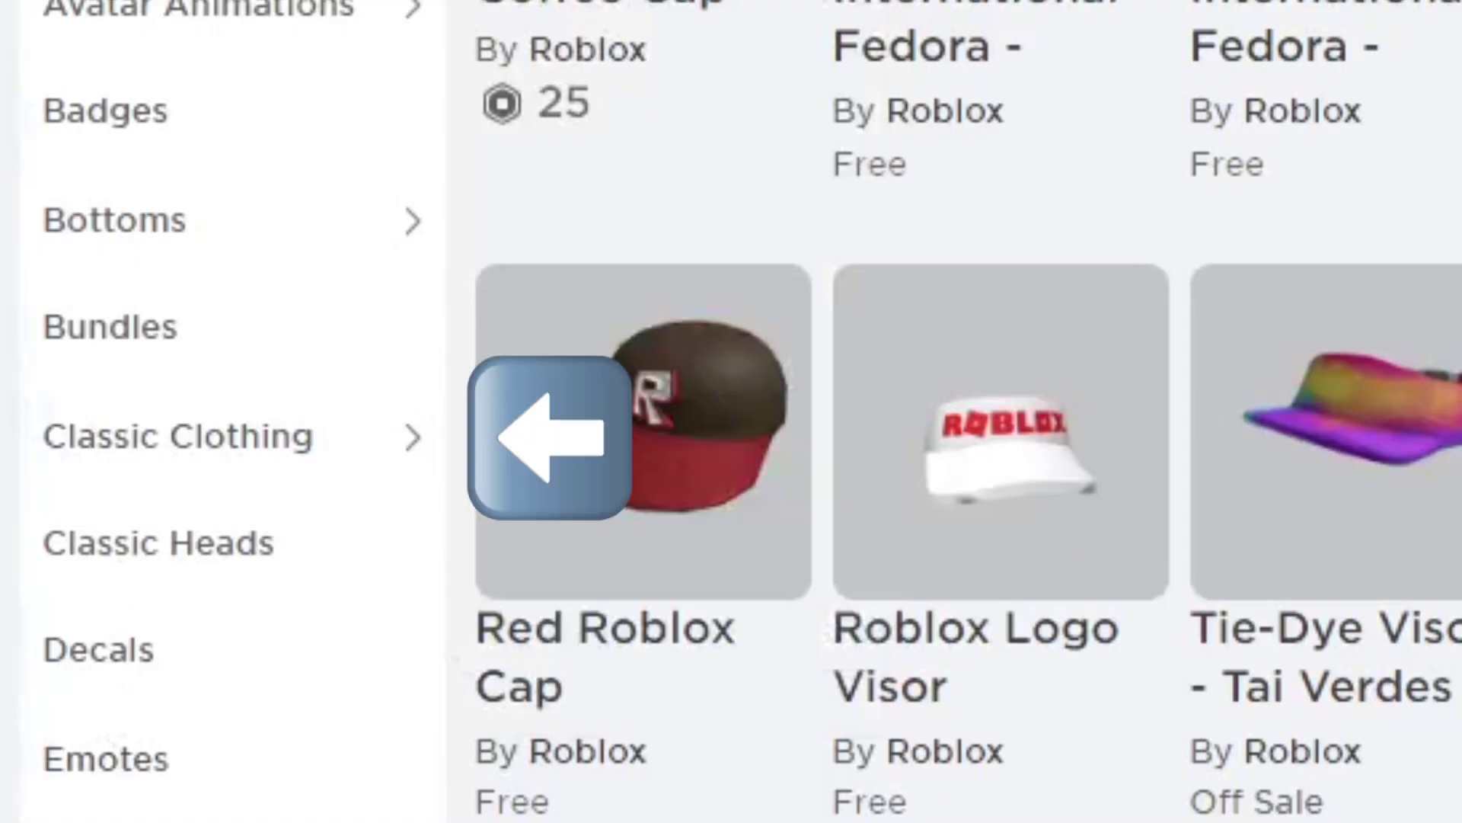
# Step: Show the inventory's Classic Shirts category, then its Classic Pants category
pyautogui.moveTo(274, 447)
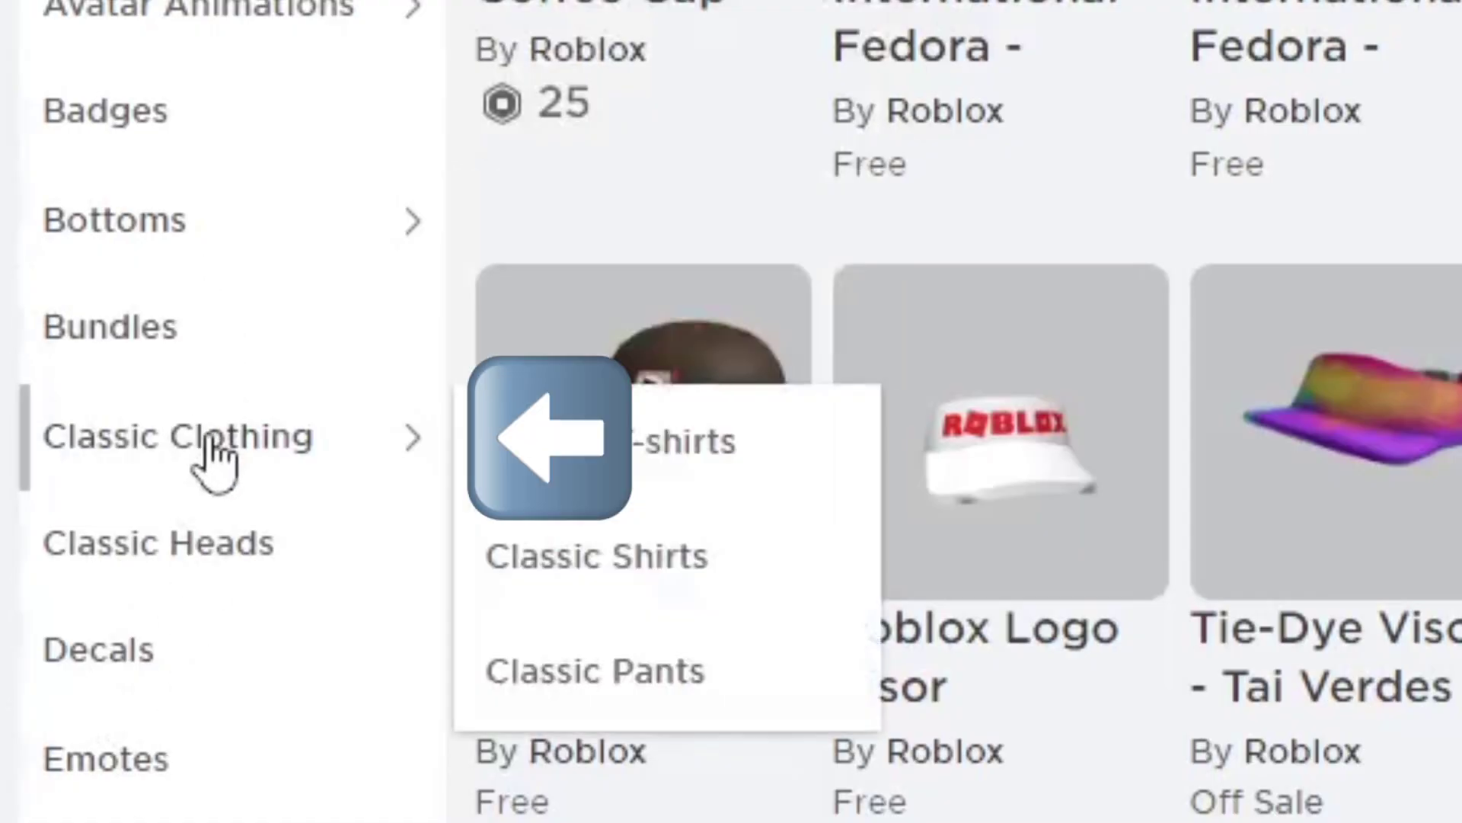
pyautogui.click(563, 556)
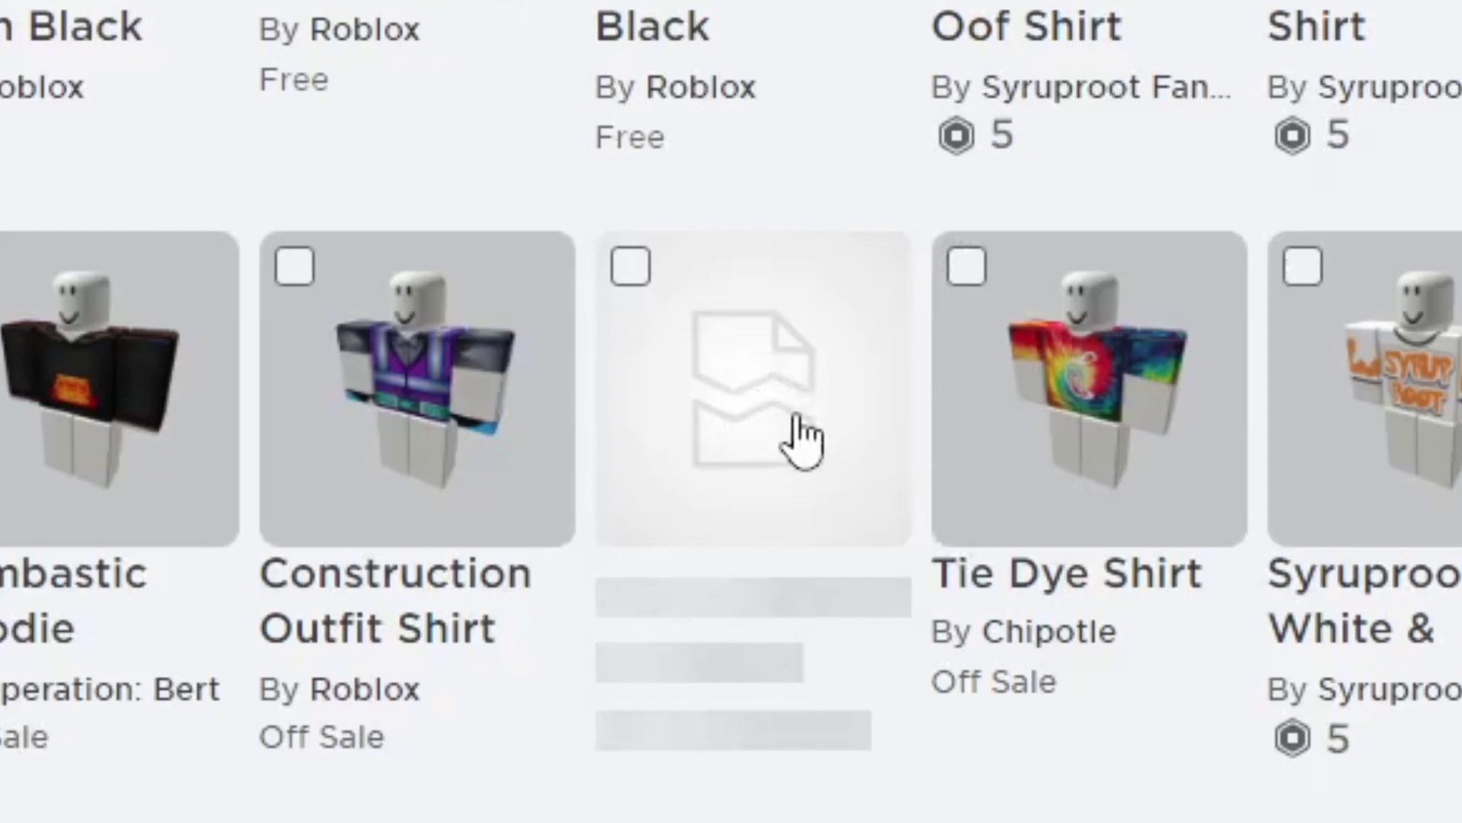
pyautogui.moveTo(260, 440)
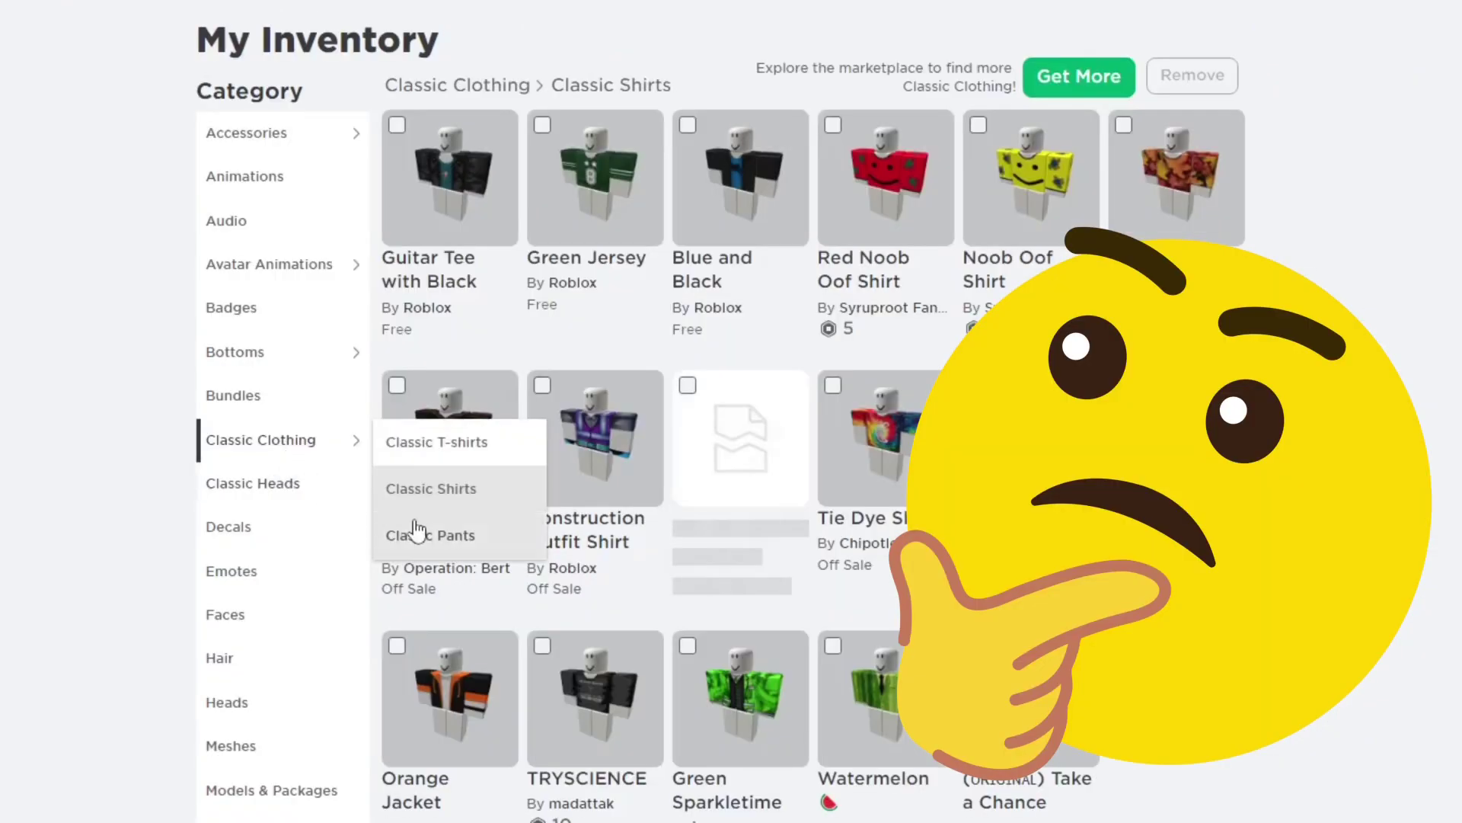
pyautogui.click(411, 534)
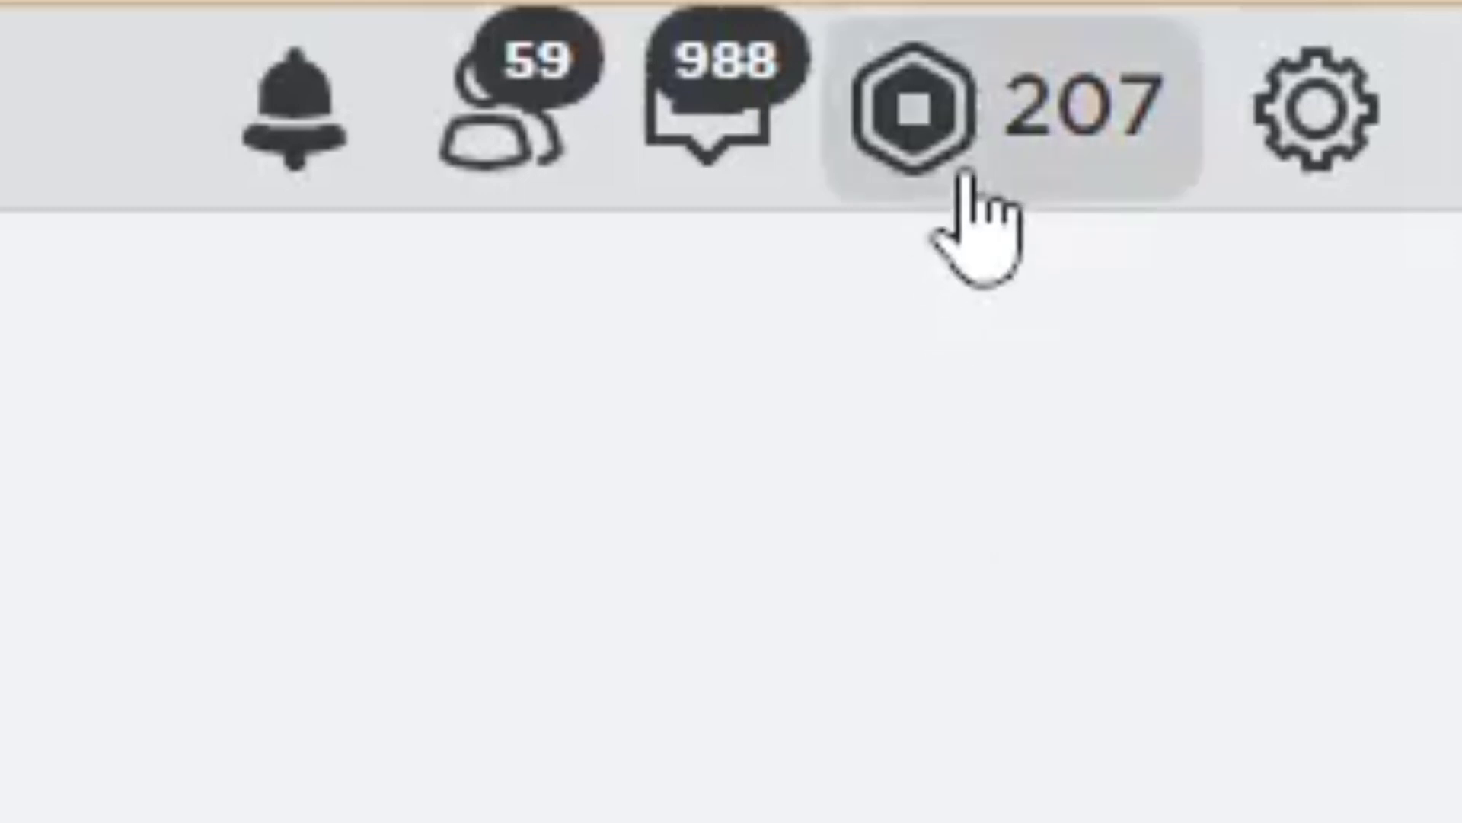
# Step: Open the 207 Robux transactions page in a new tab and scroll the Messages inbox for refunds
pyautogui.click(961, 179)
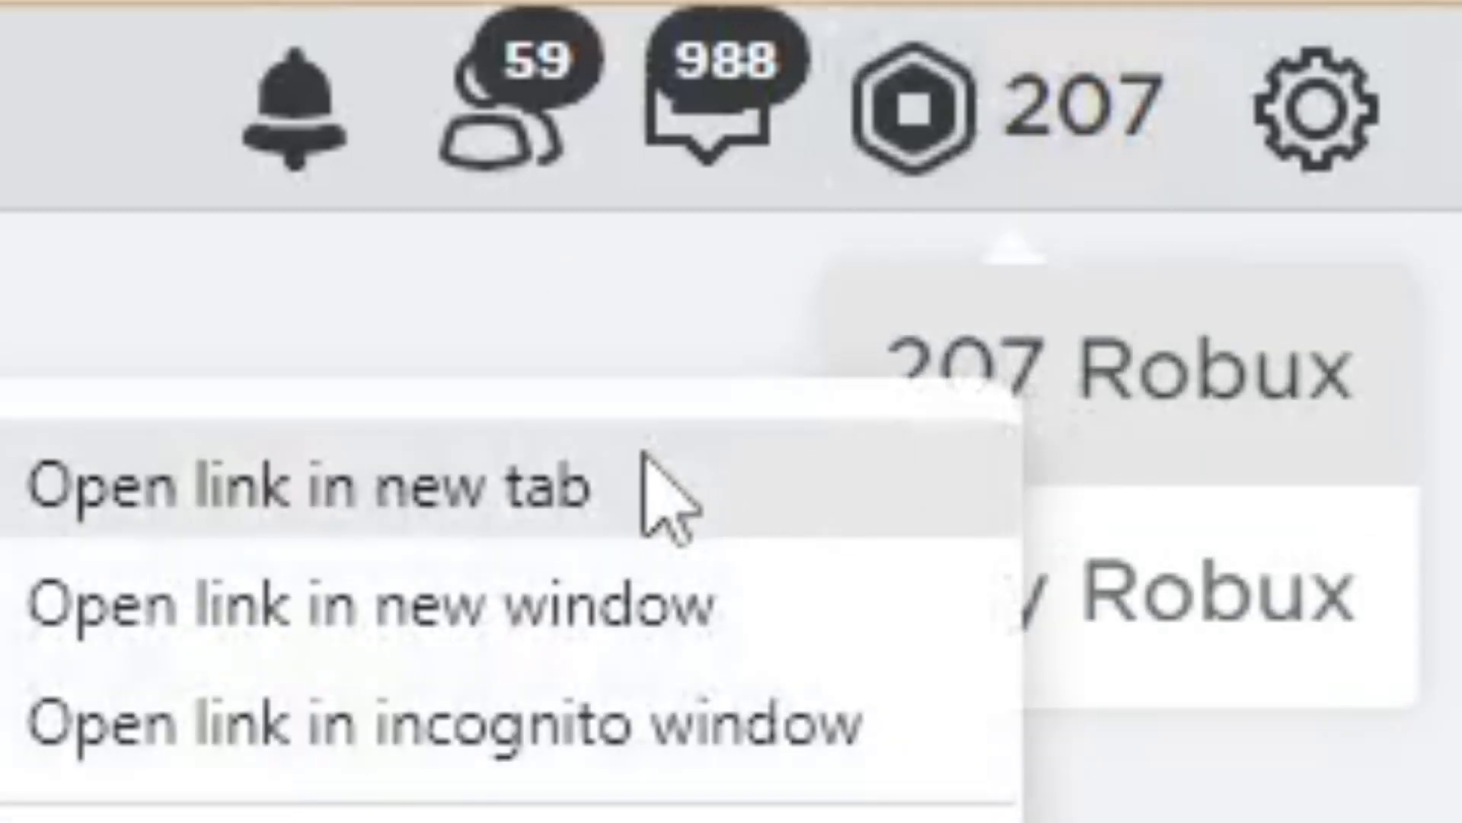
pyautogui.click(653, 490)
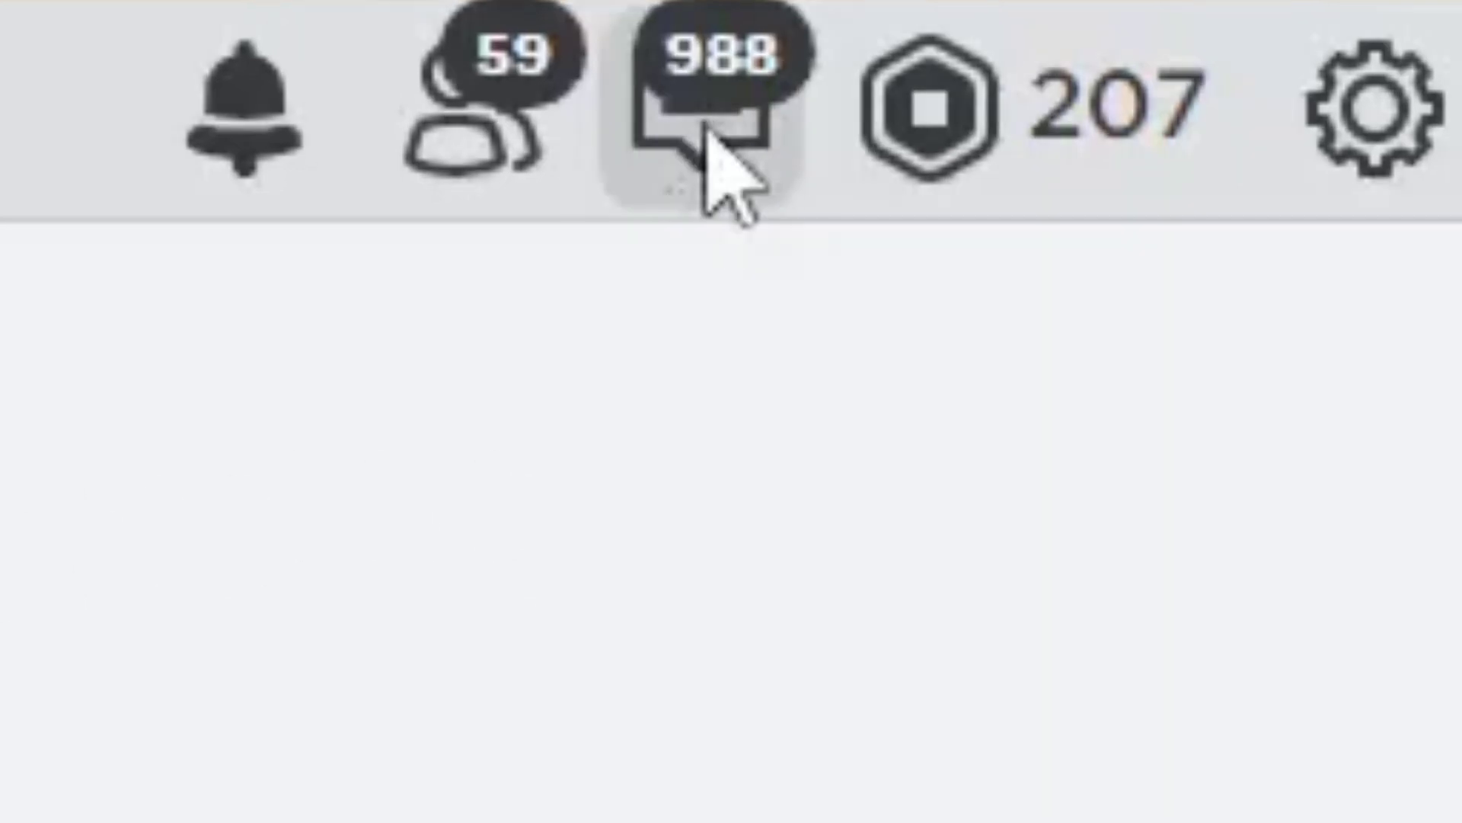
pyautogui.click(708, 133)
pyautogui.scroll(-20, 956, 724)
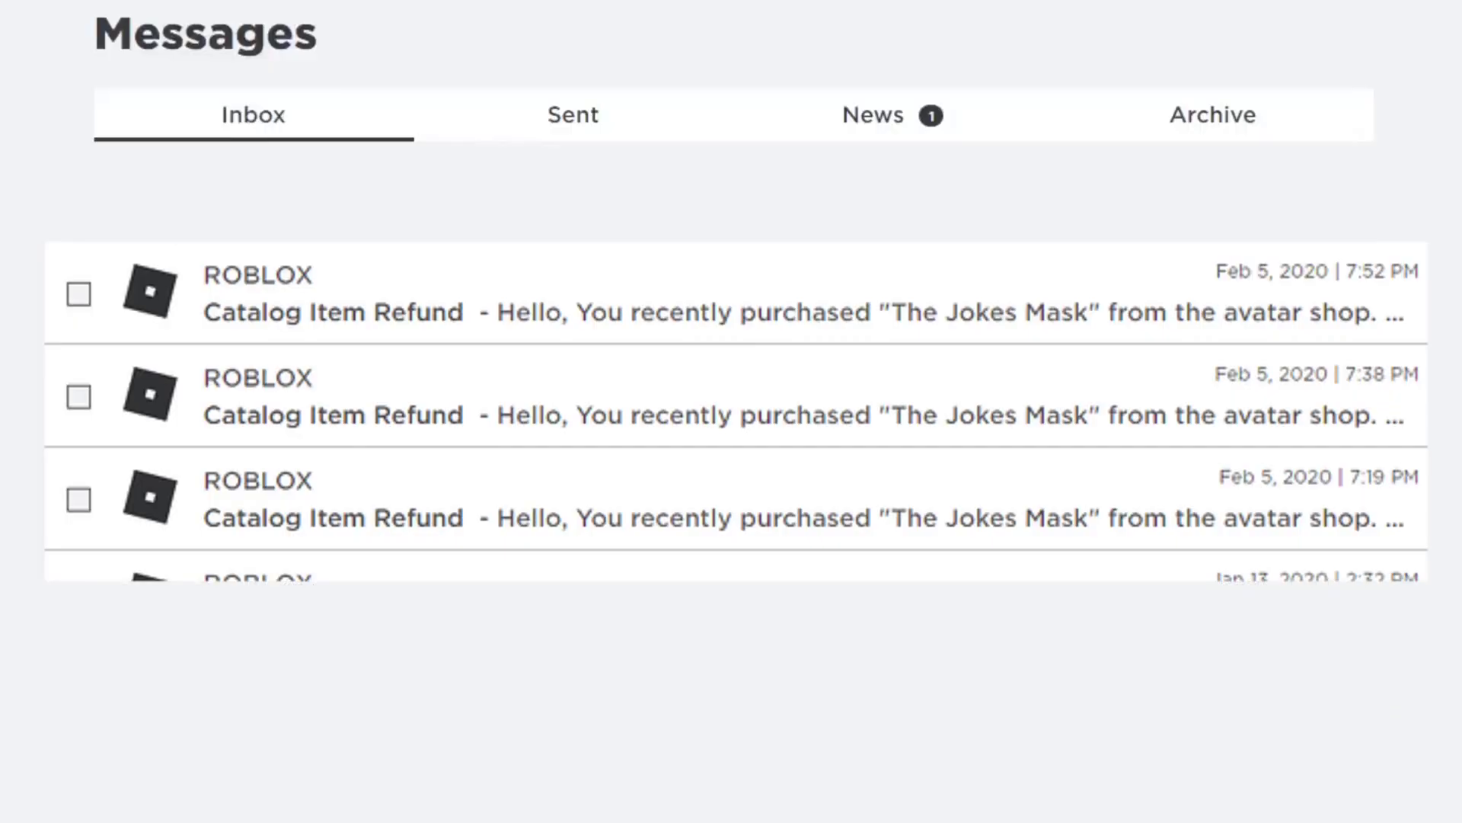
pyautogui.scroll(-5, 959, 617)
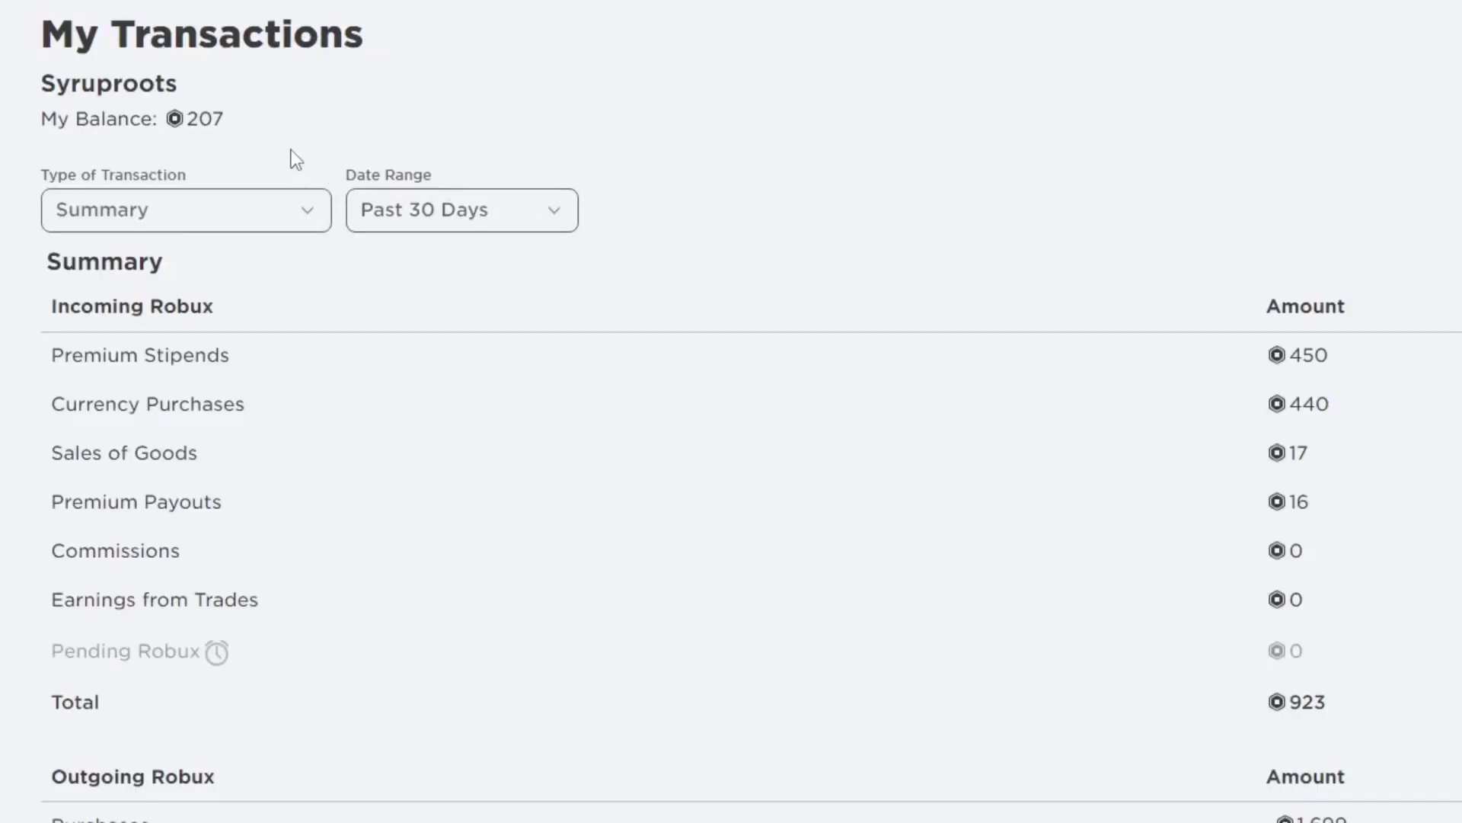
# Step: Filter My Transactions to Purchases and review both pages of purchase history
pyautogui.click(237, 213)
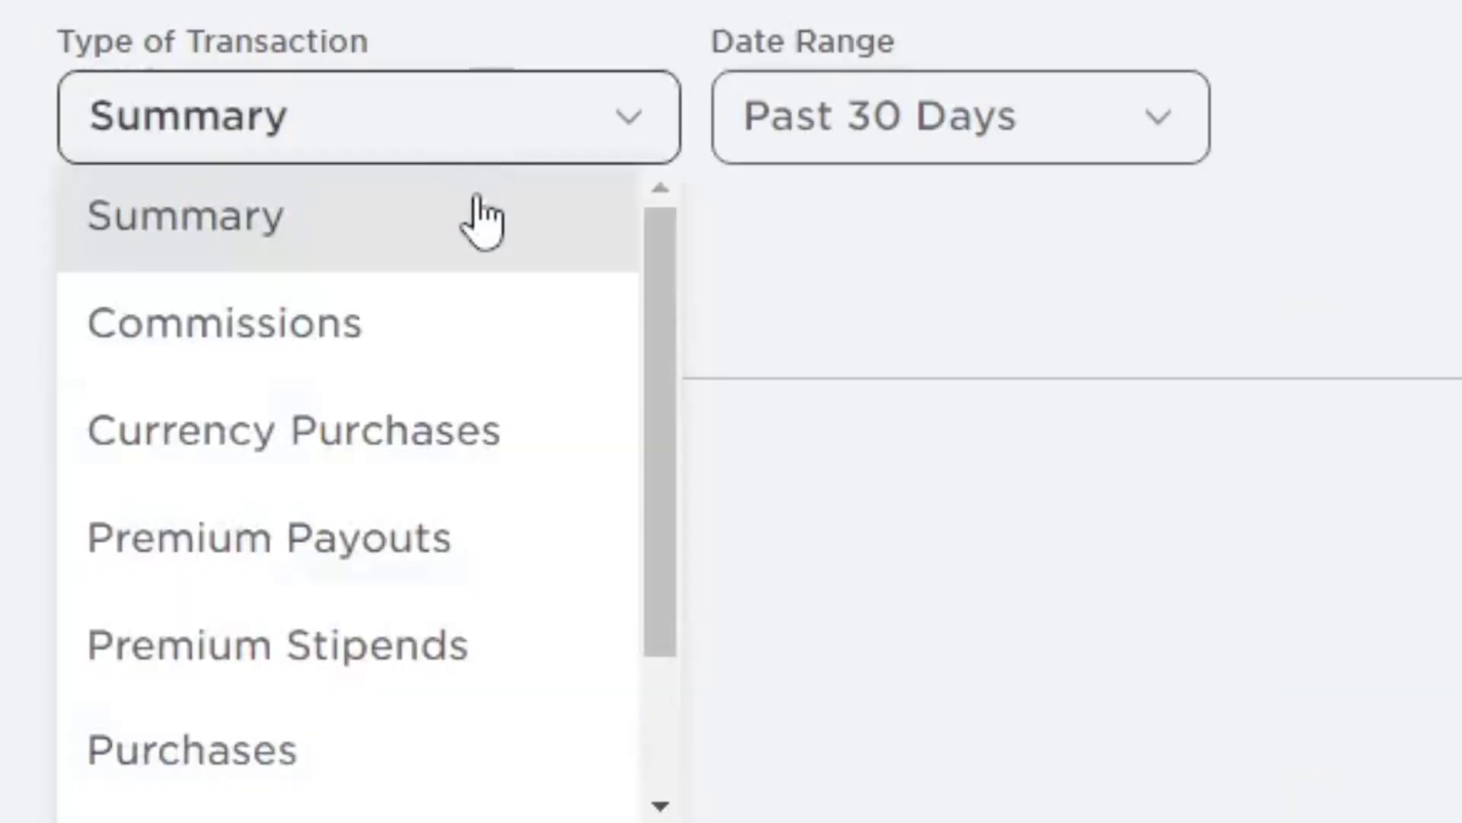
pyautogui.scroll(-3, 457, 614)
pyautogui.click(297, 571)
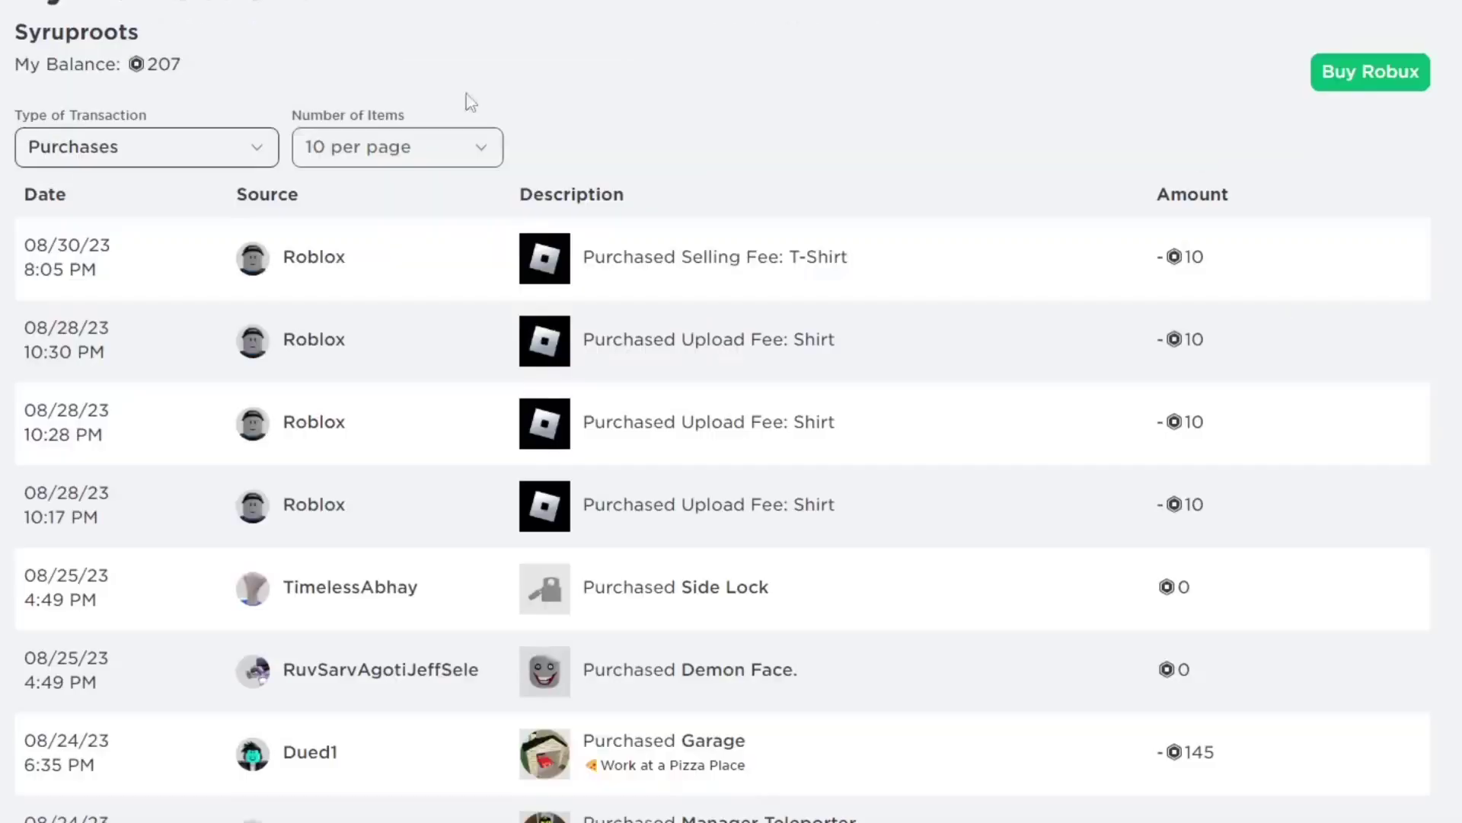
pyautogui.scroll(-5, 470, 101)
pyautogui.click(753, 667)
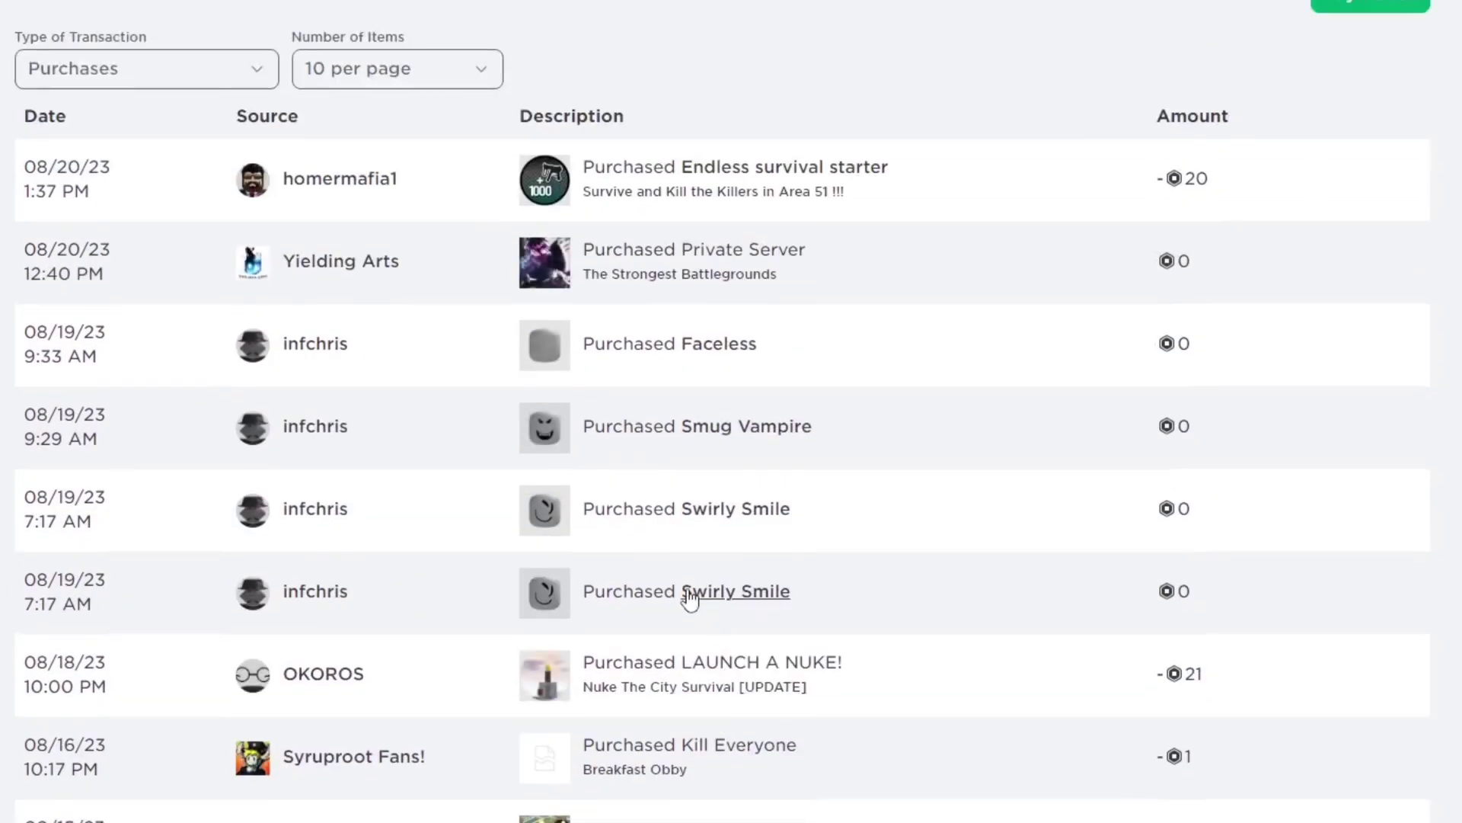
pyautogui.scroll(-1, 689, 598)
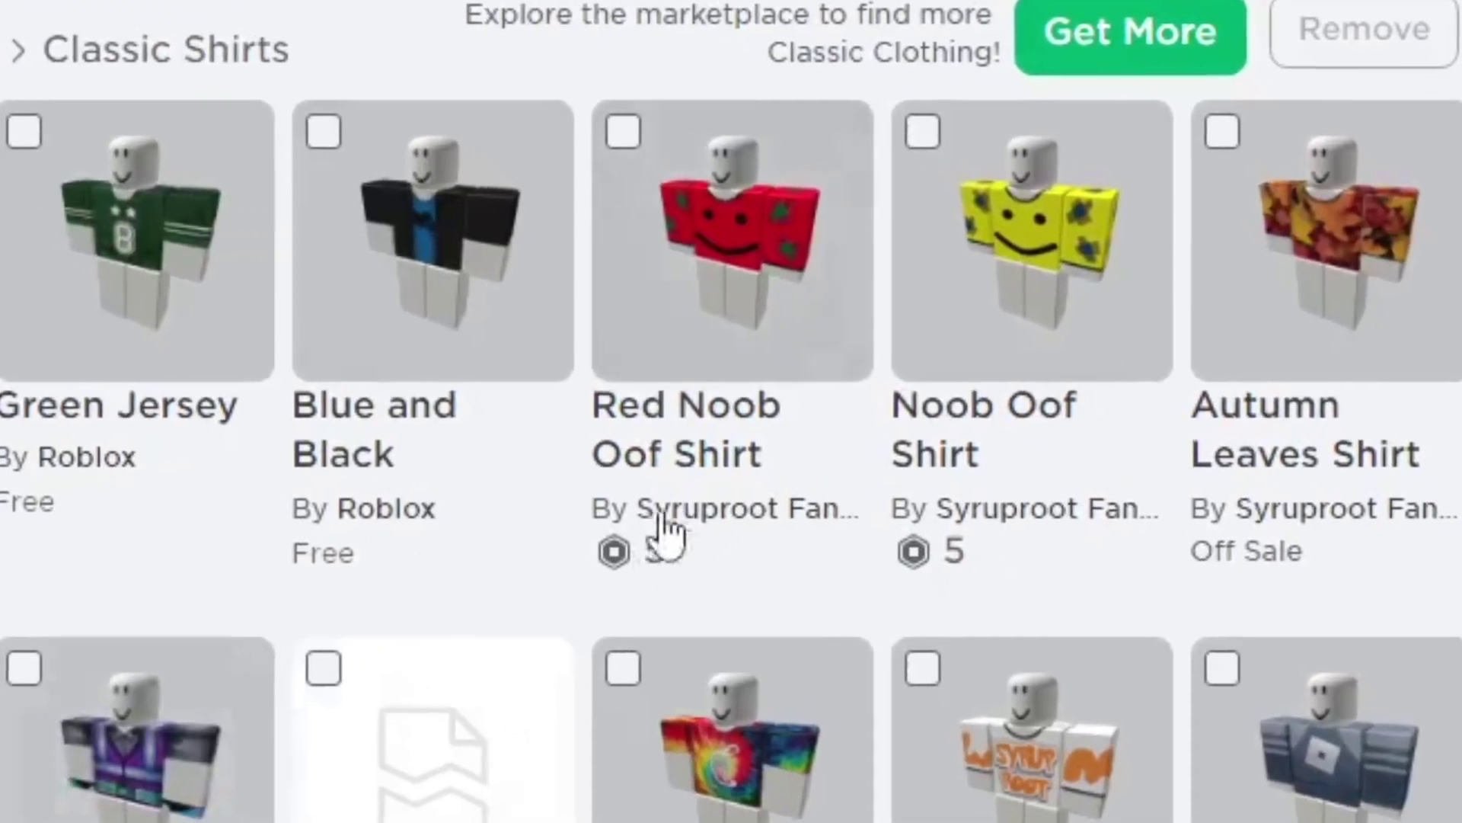
# Step: Open the Noob Oof Shirt item page and rotate its avatar preview to face front
pyautogui.moveTo(1051, 282)
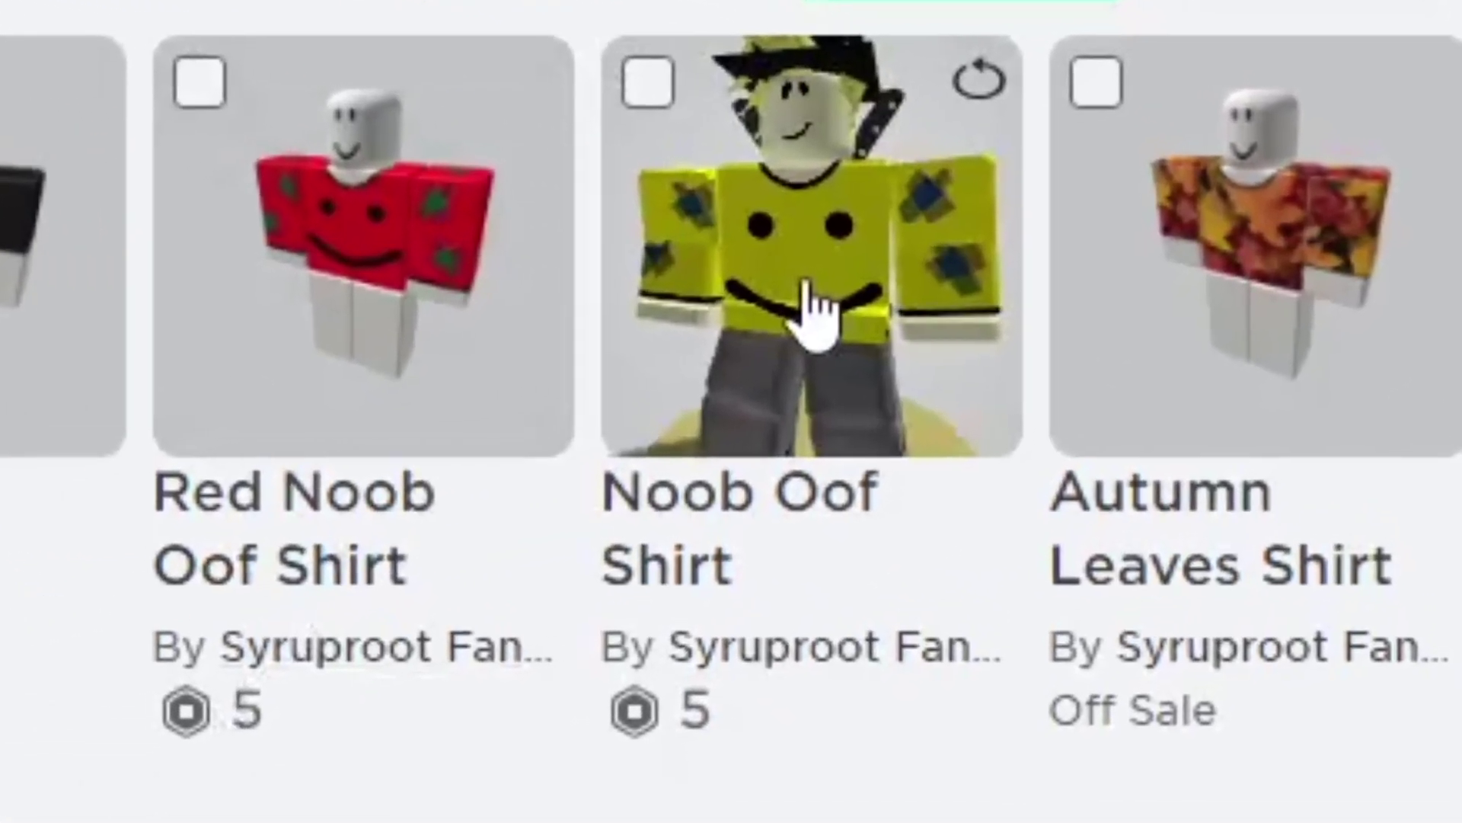
pyautogui.click(814, 305)
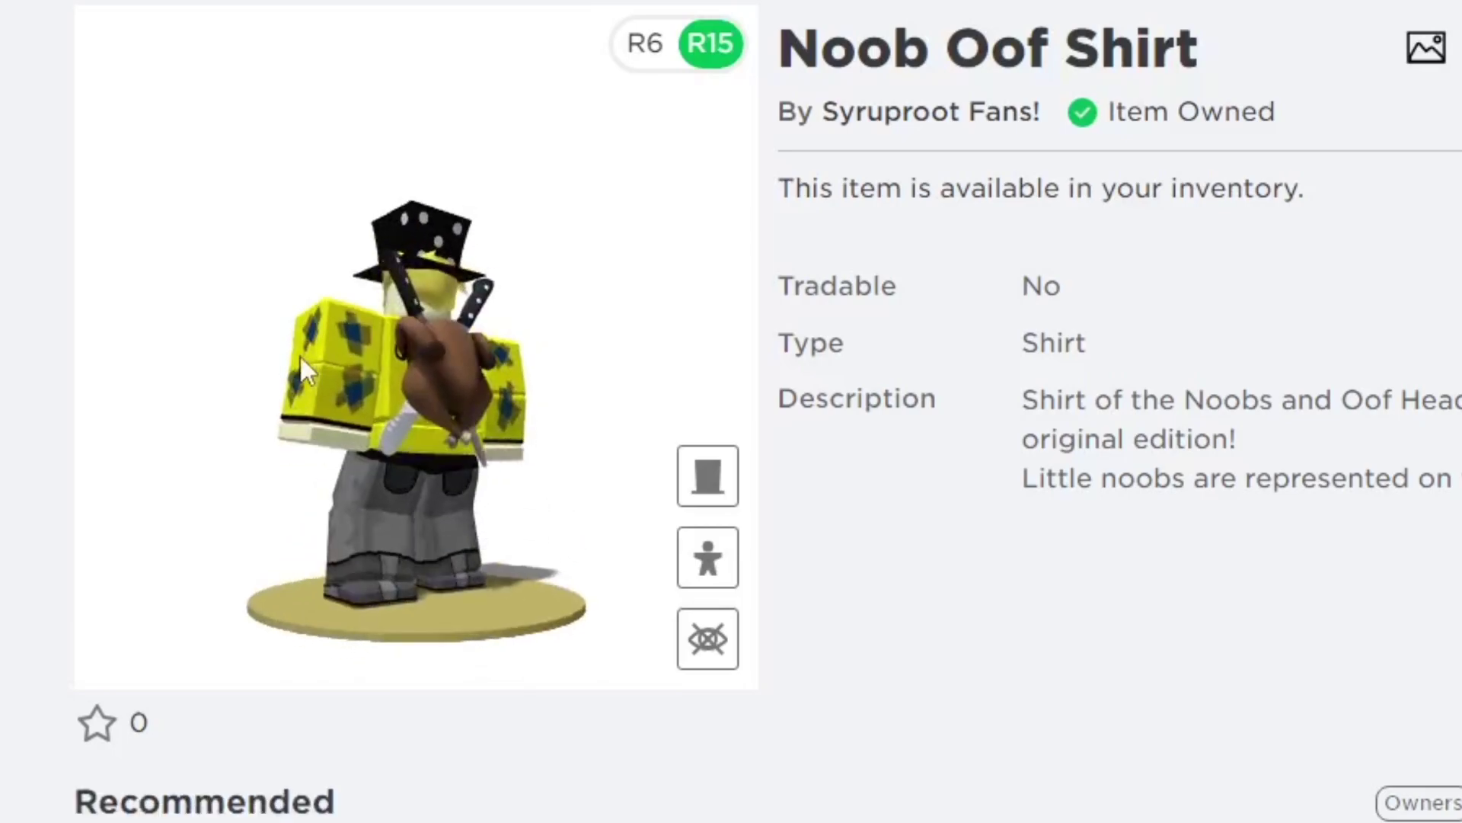
pyautogui.moveTo(300, 354); pyautogui.dragTo(574, 390)
pyautogui.scroll(5, 602, 358)
pyautogui.scroll(-5, 655, 381)
pyautogui.scroll(5, 477, 418)
pyautogui.scroll(-3, 569, 412)
pyautogui.scroll(-1, 574, 390)
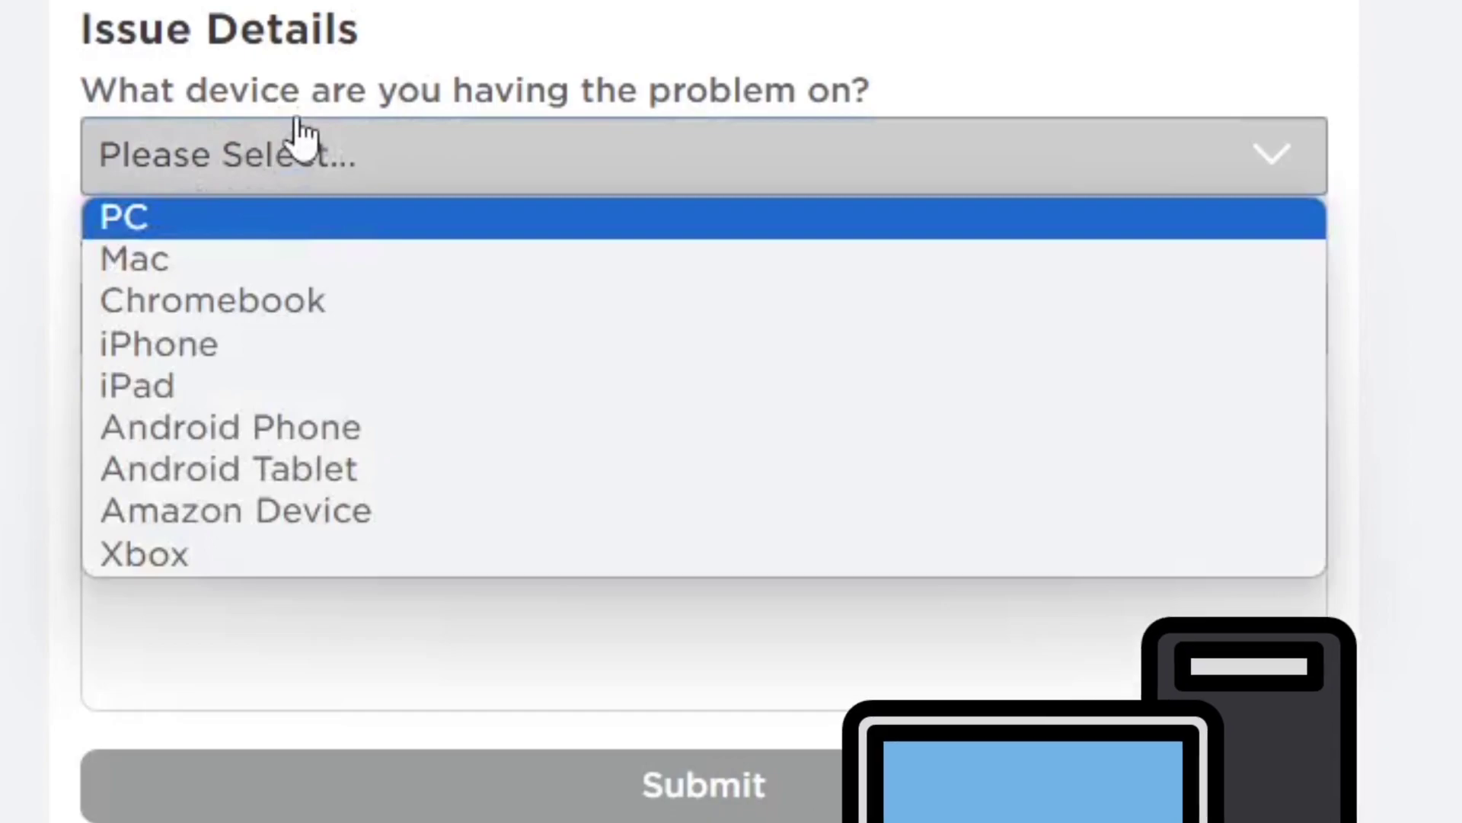
# Step: Set the support form to PC, Purchases Using Robux, and the Website Item subcategory
pyautogui.click(184, 228)
pyautogui.click(221, 317)
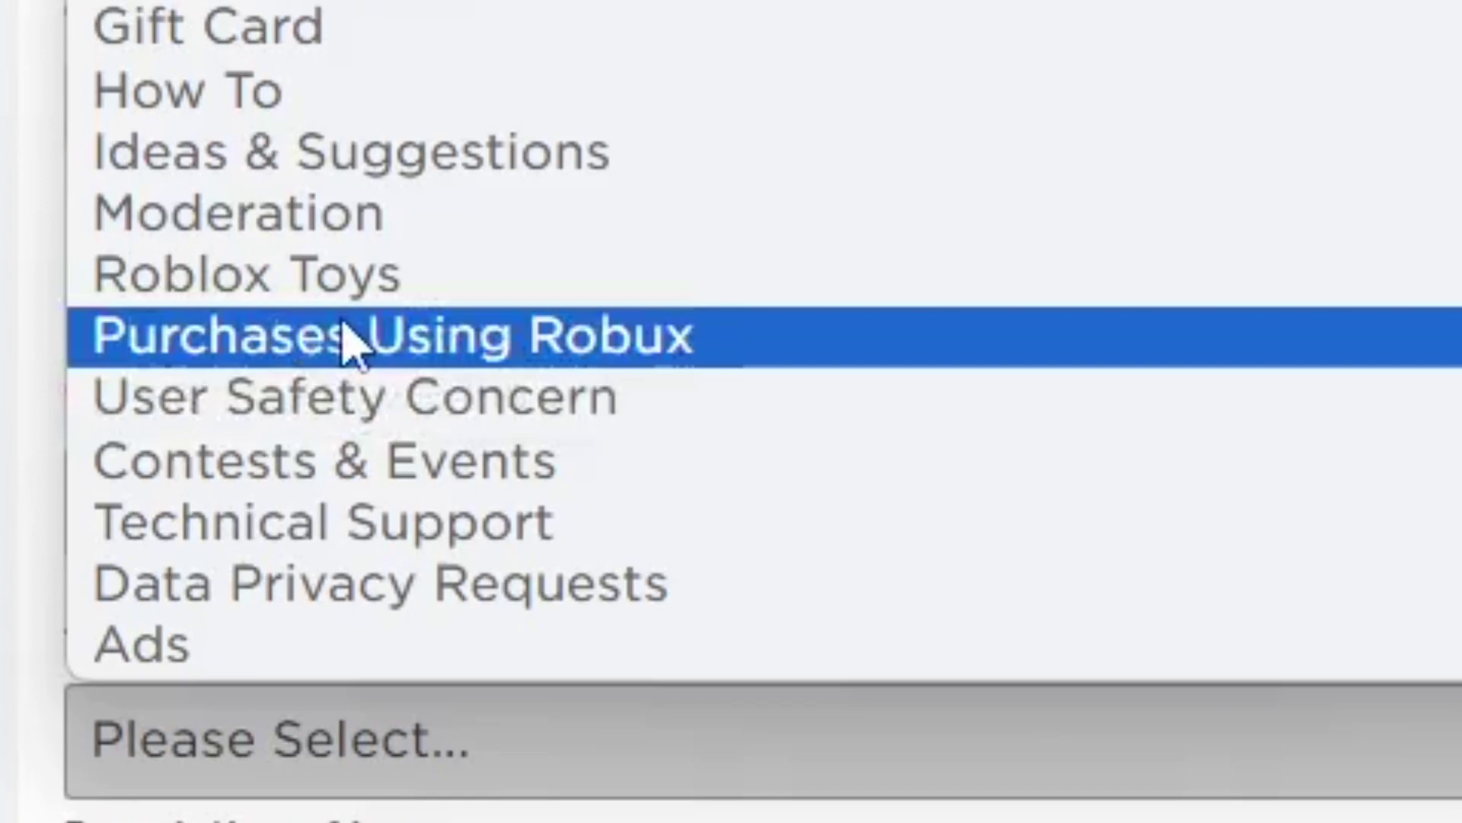
pyautogui.click(348, 338)
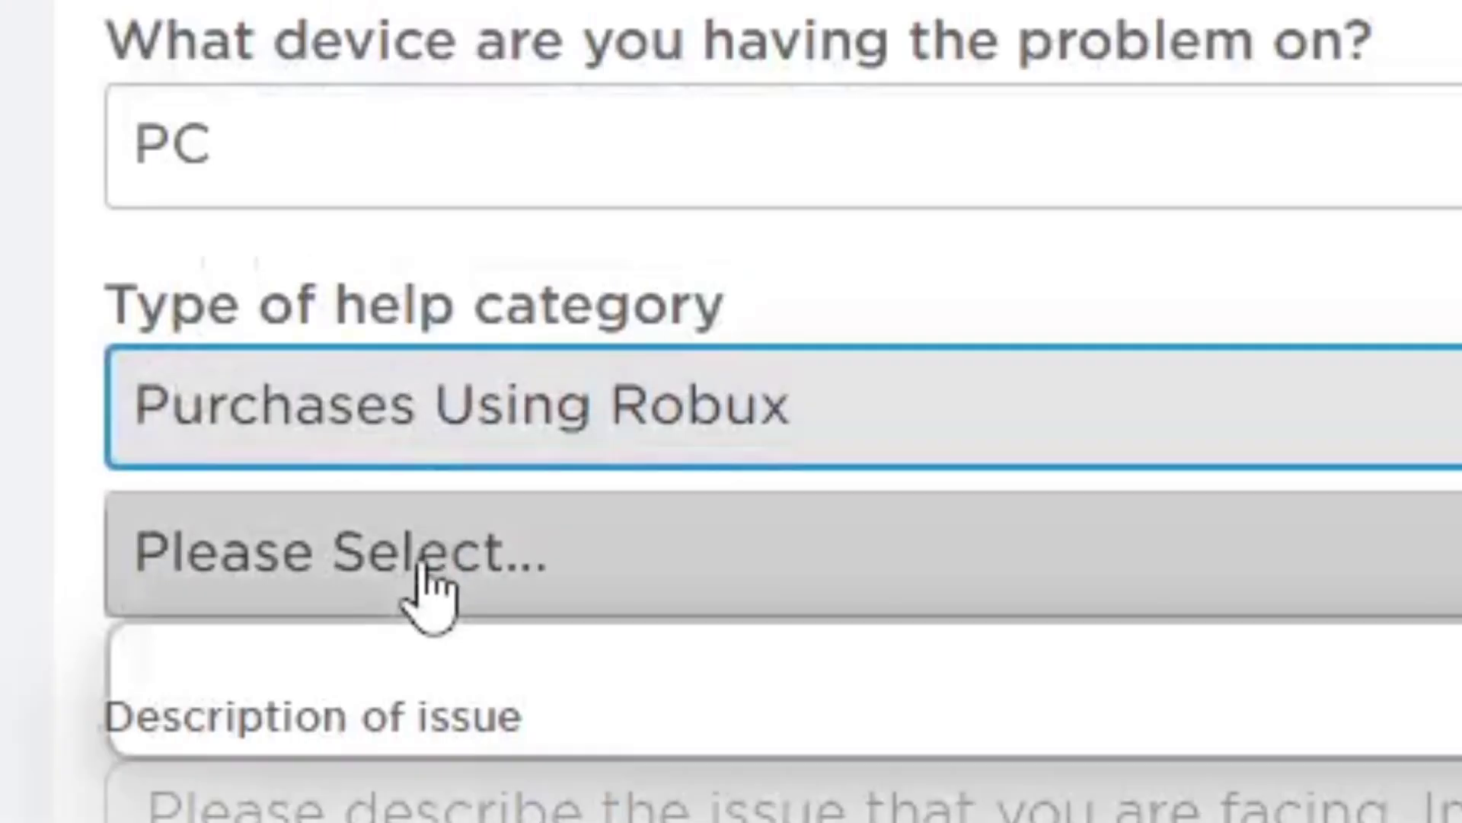
pyautogui.click(430, 575)
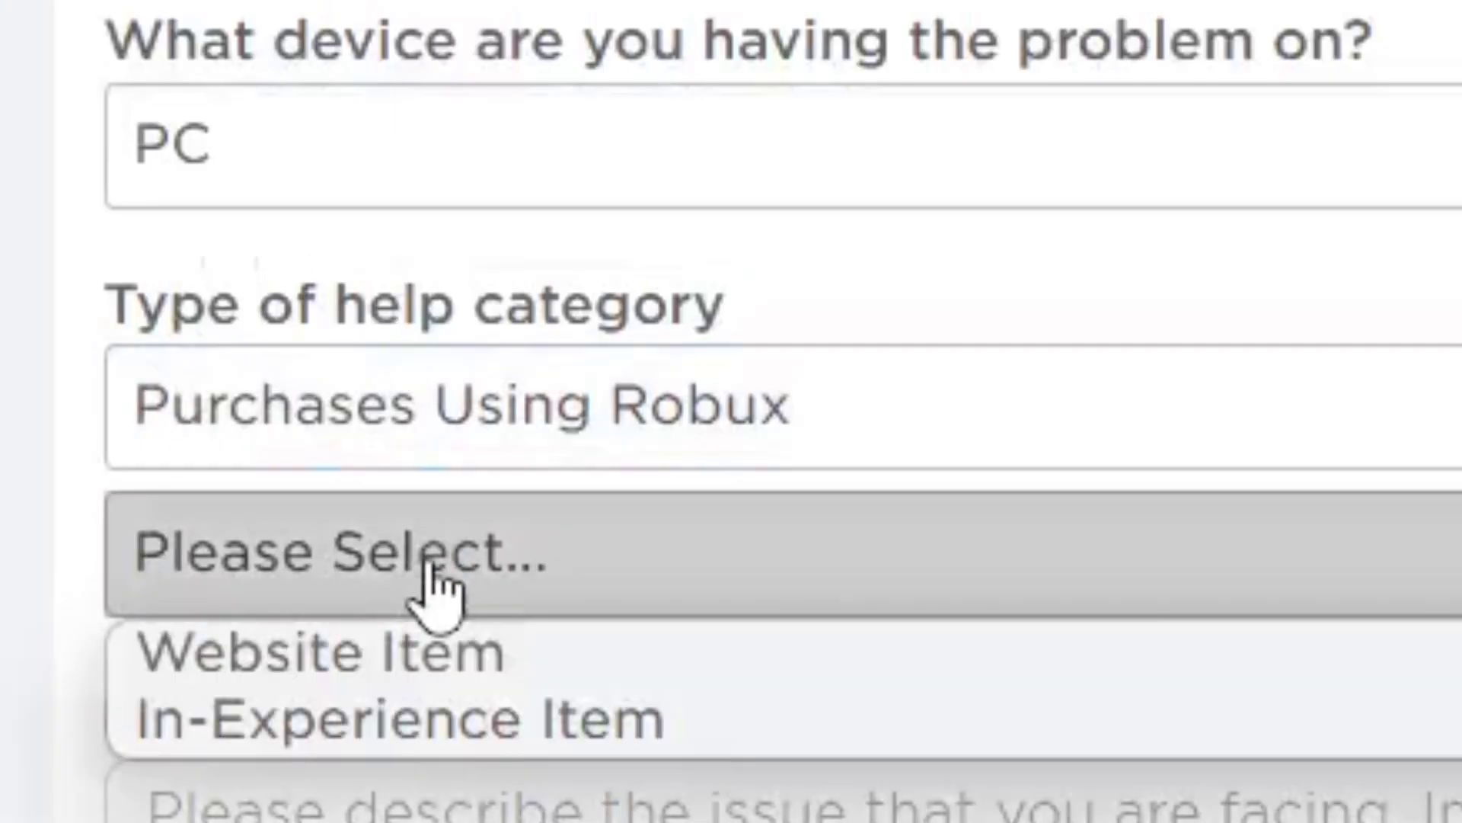
pyautogui.click(442, 656)
# Step: Draft a description about the missing Noob Oof Shirt, fix a typo, then select it all
pyautogui.click(1038, 760)
pyautogui.write('Hello, ')
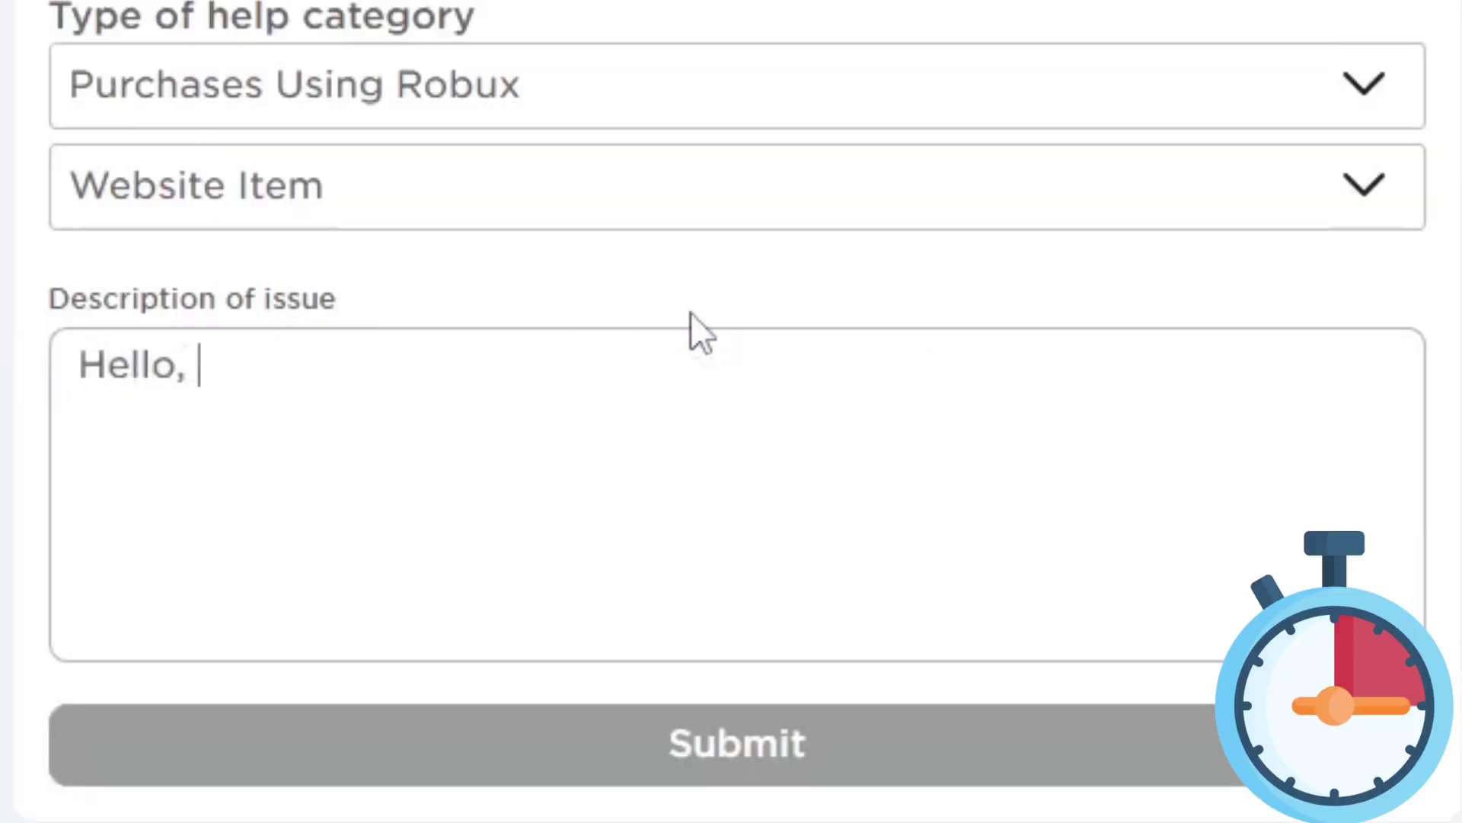
pyautogui.write('I noticed that recently one of')
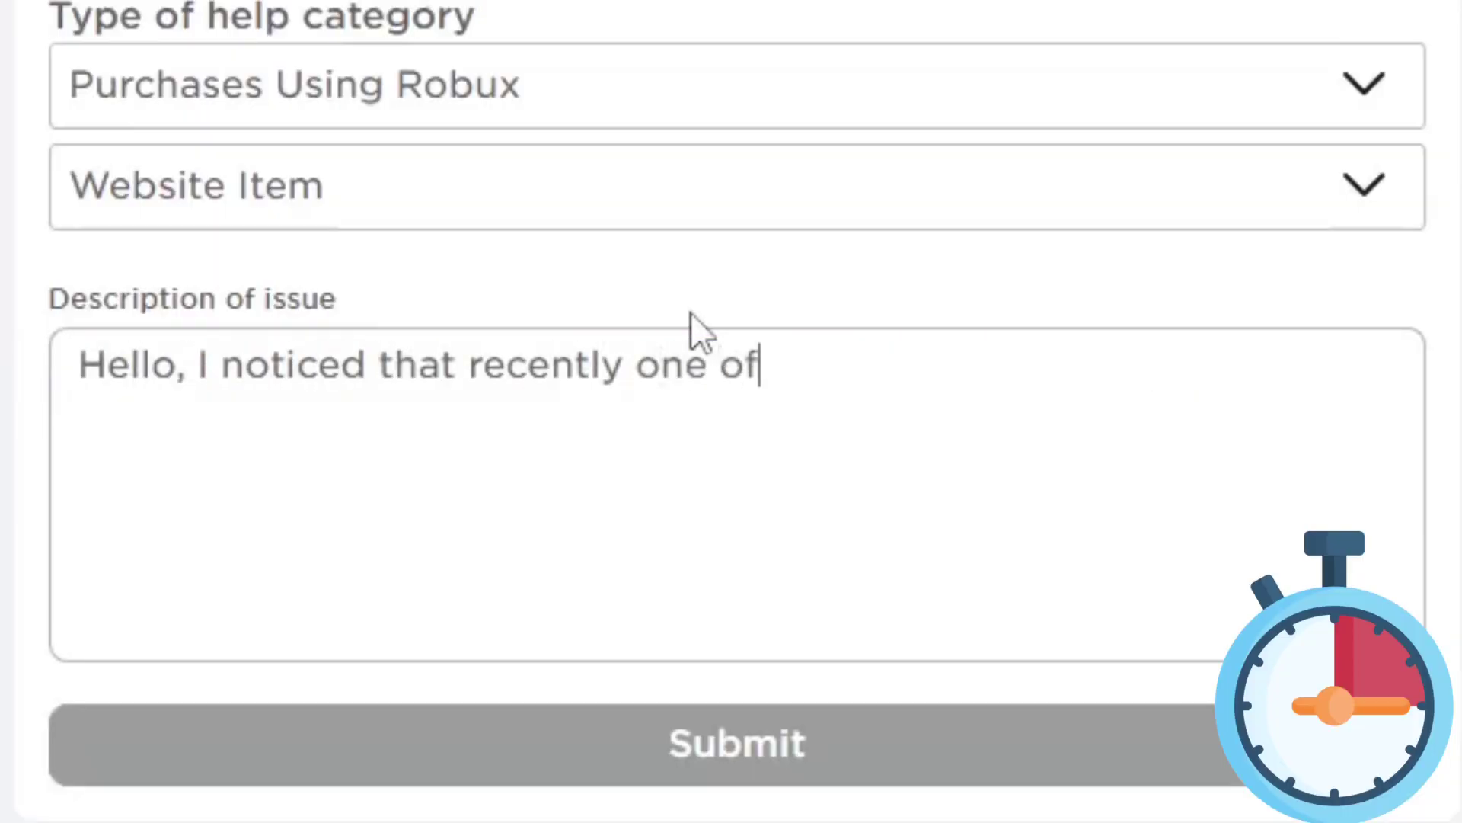
pyautogui.write(' my classic shirts that I owned named')
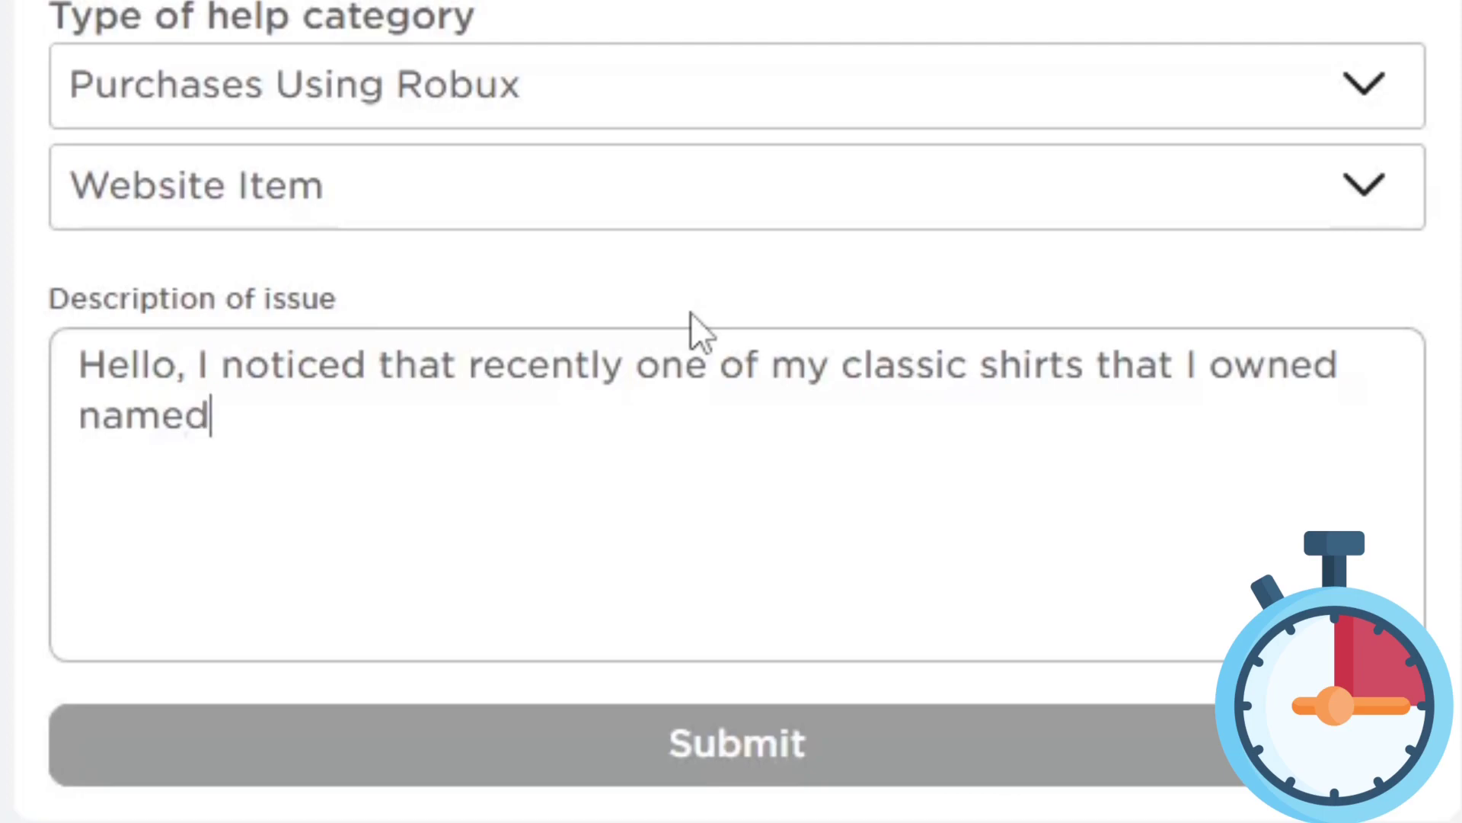
pyautogui.write(' Noob Oof Shirt was deleted from ')
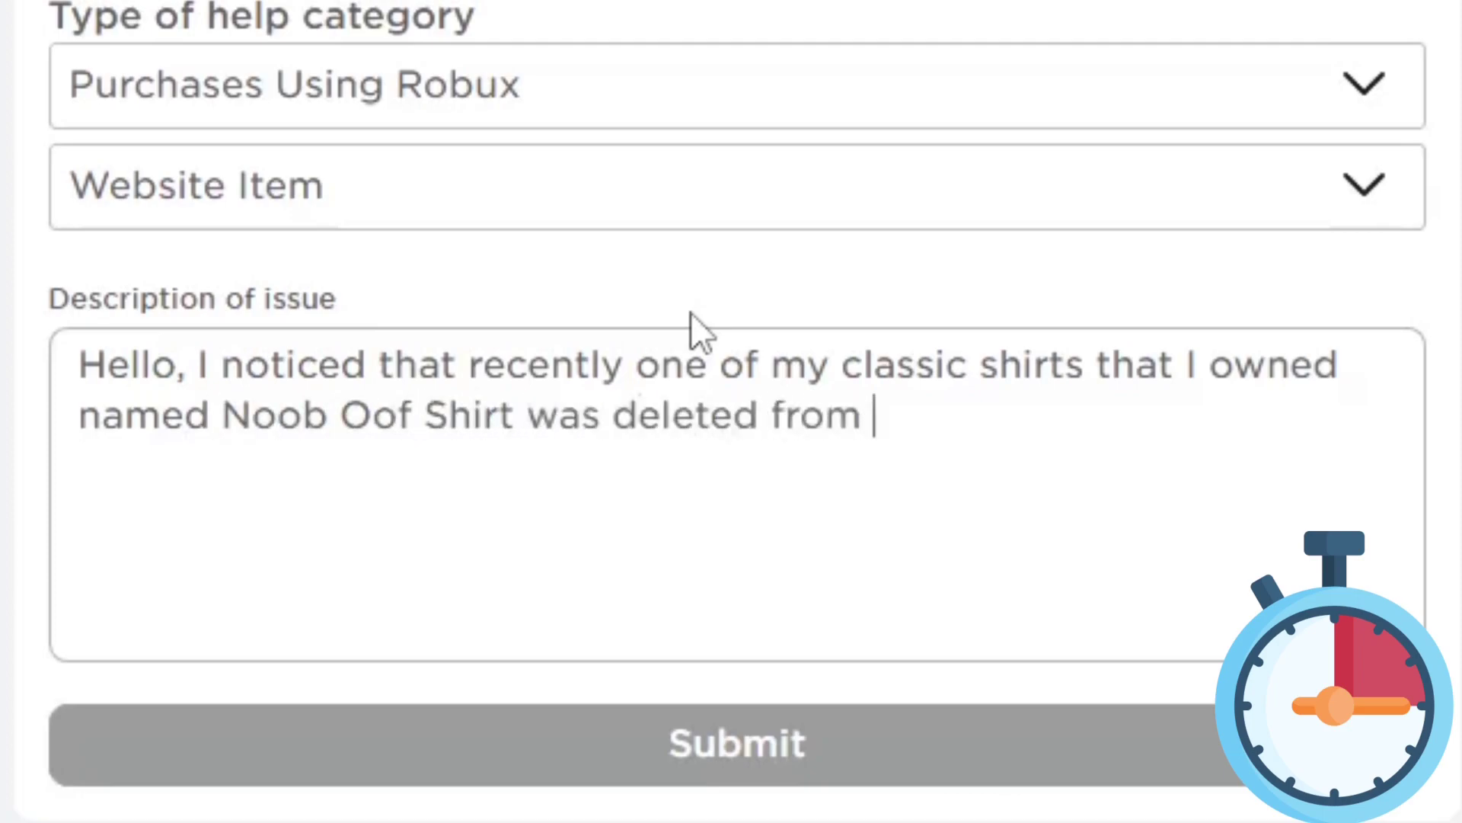
pyautogui.write("my account and I haven't r")
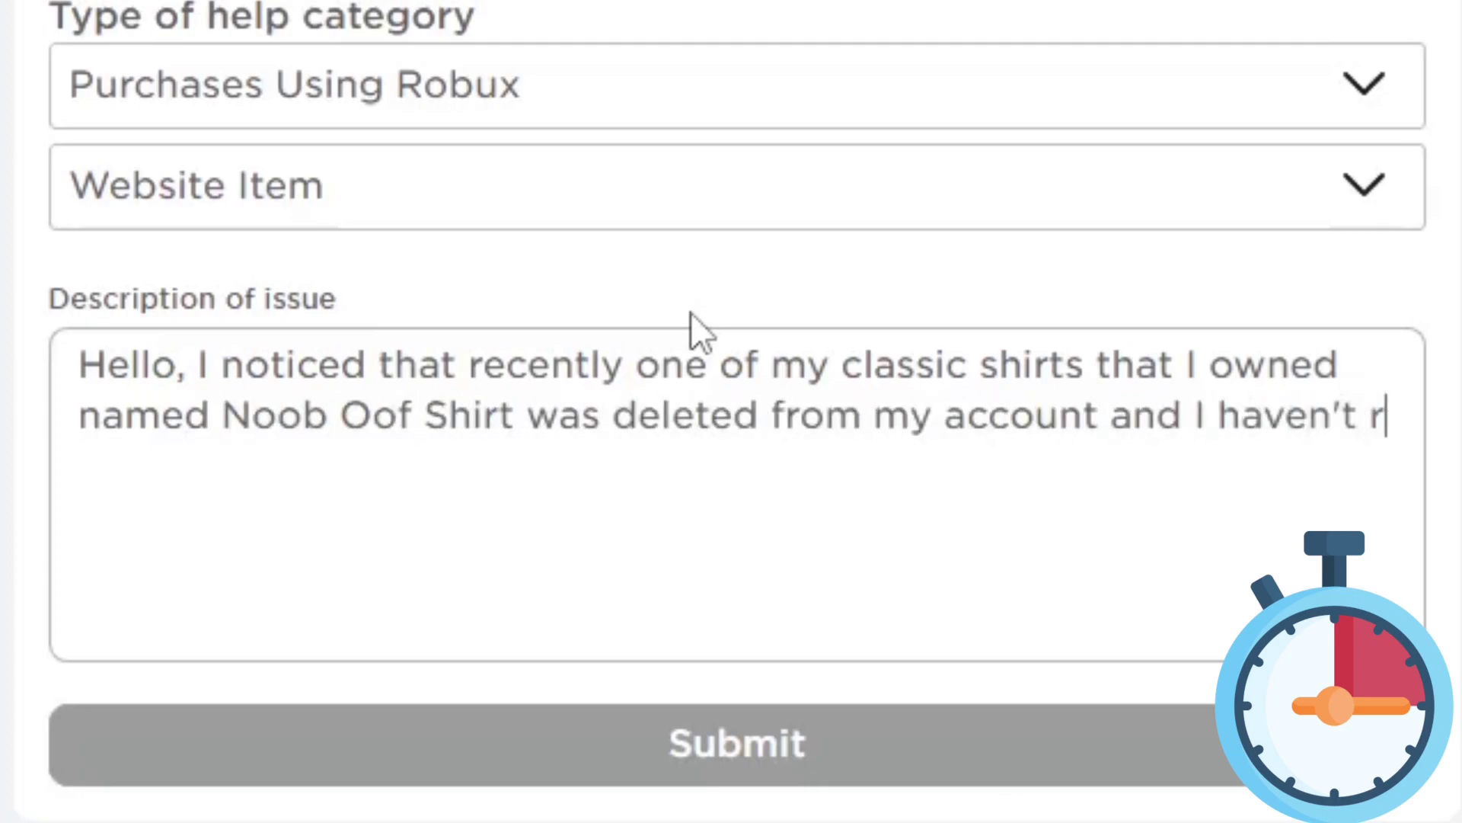
pyautogui.write('eceived any messages about a refund for th')
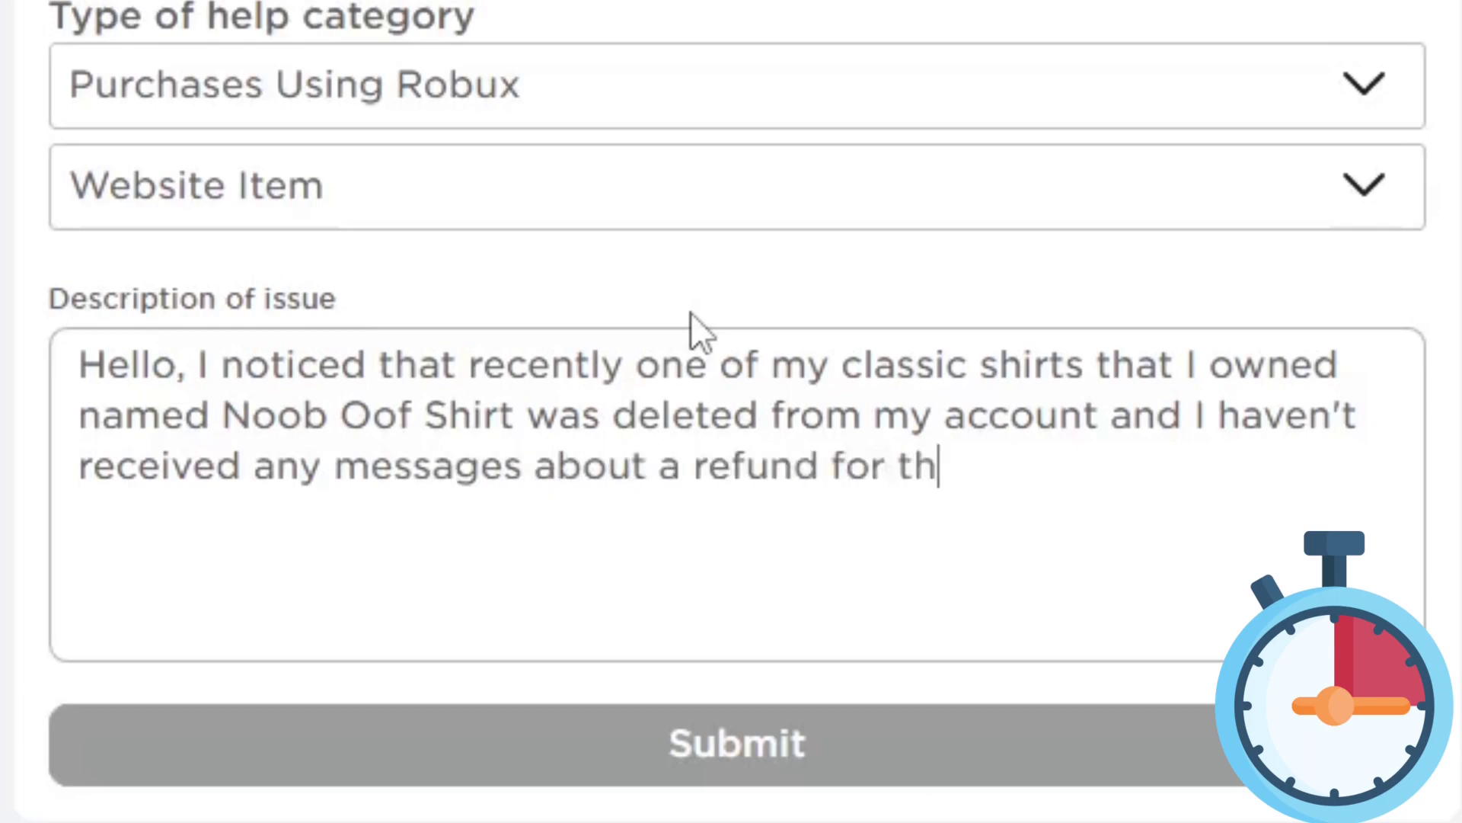
pyautogui.write('e clothing, the item only coste')
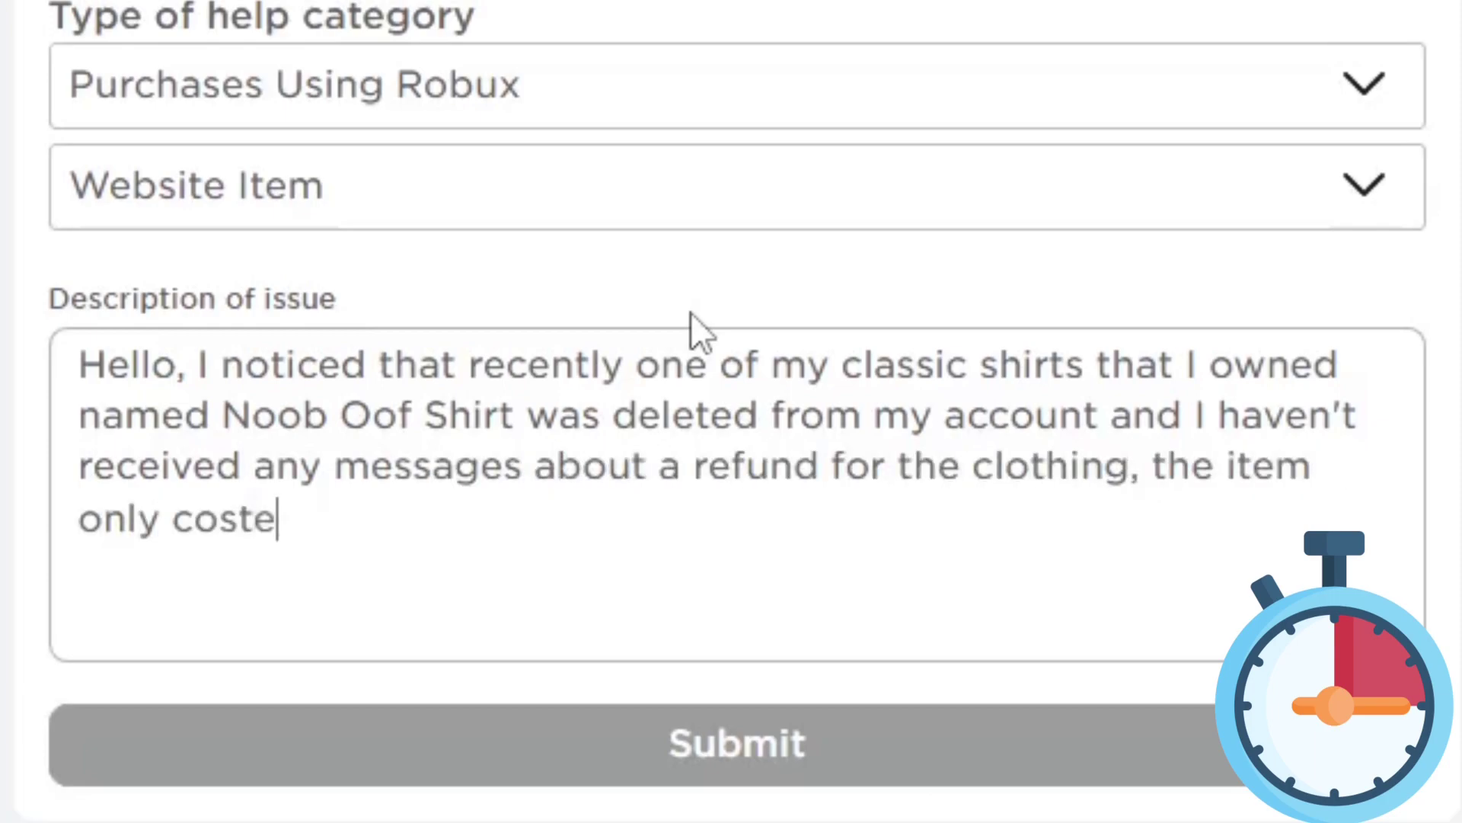
pyautogui.write('d me 5 robux and its been (time) ')
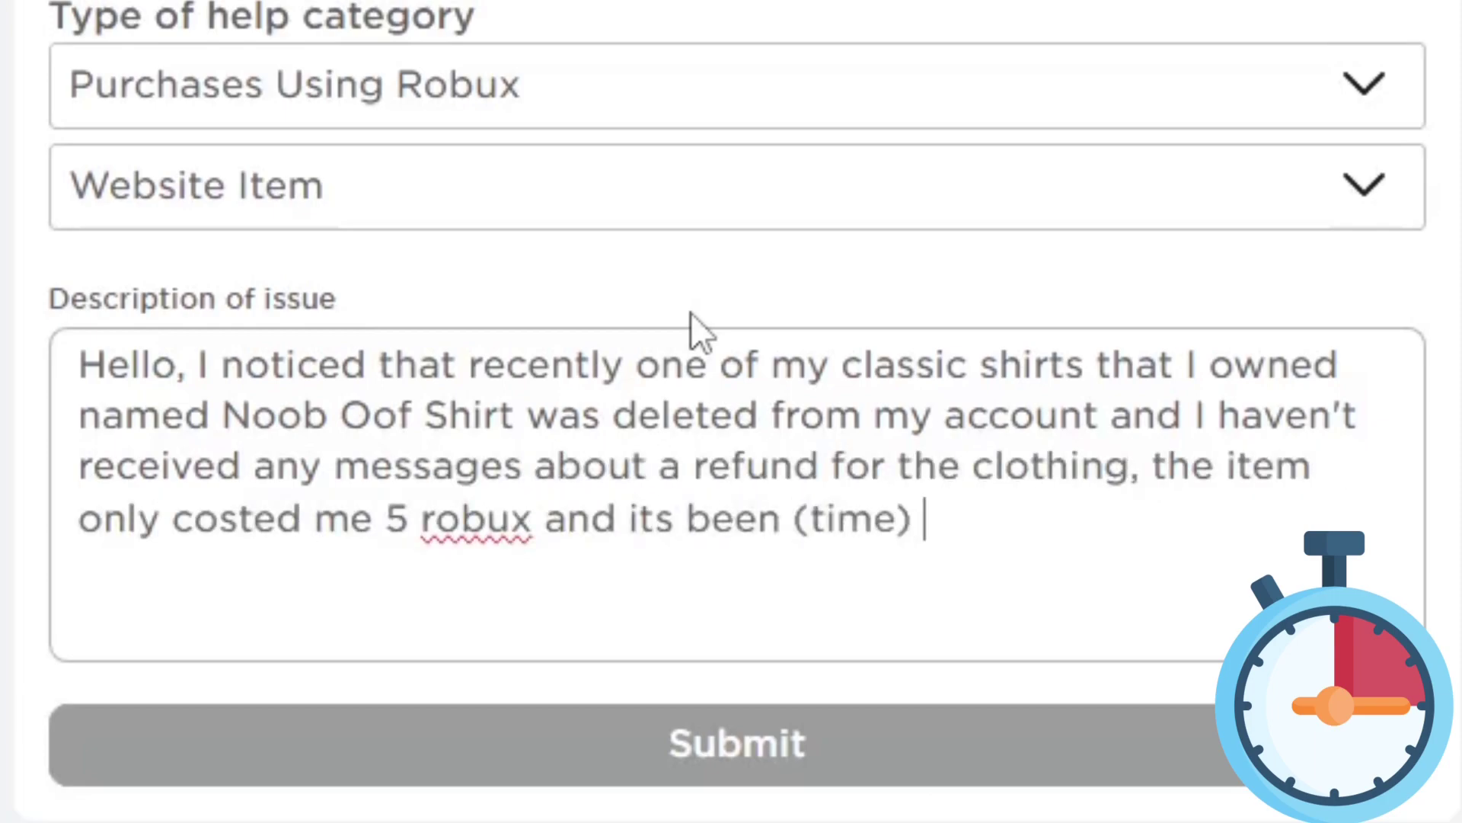
pyautogui.write('since i')
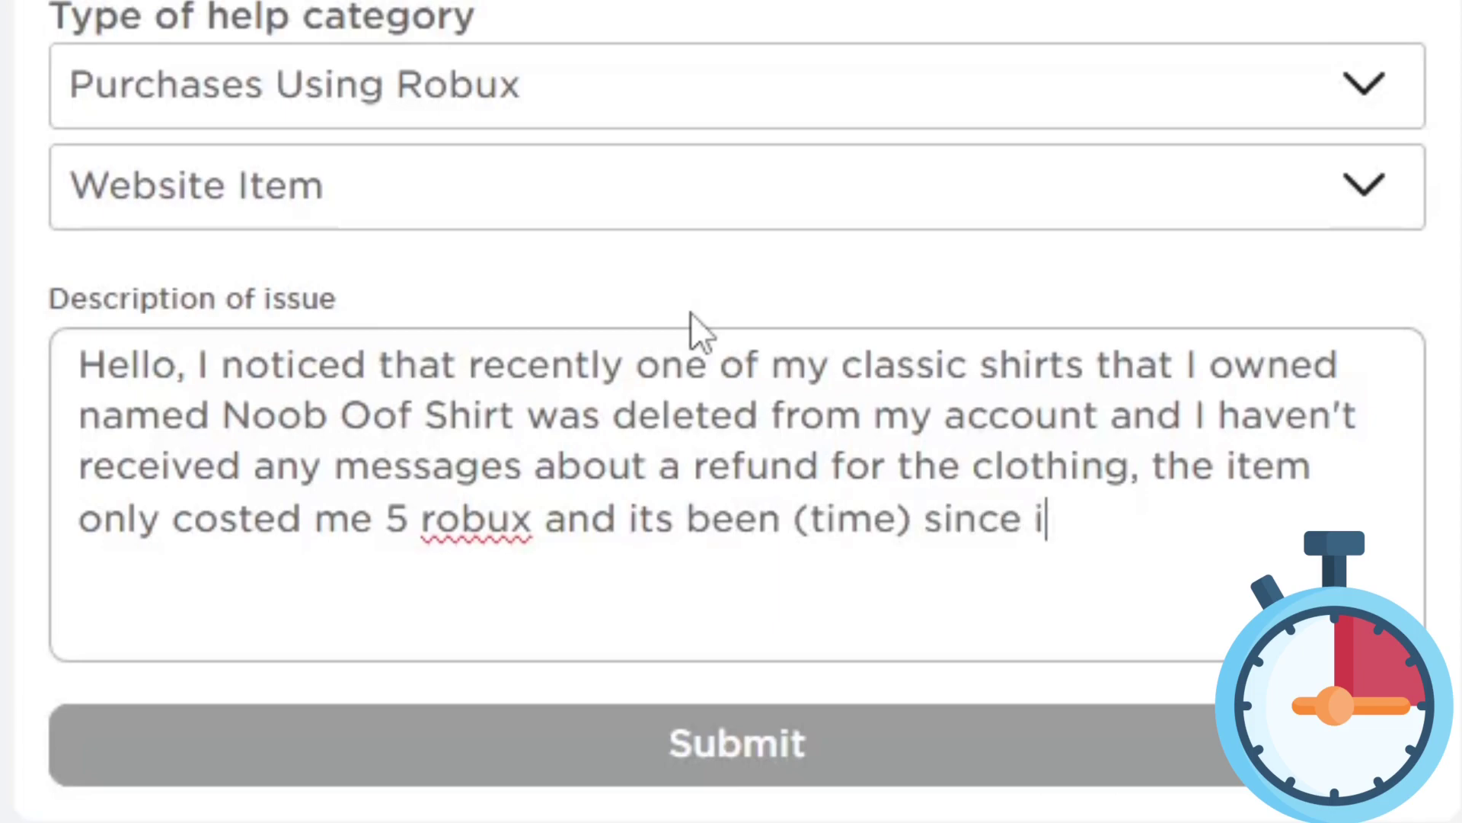
pyautogui.write('t was removed. hoepf')
pyautogui.press('BackSpace')
pyautogui.press('BackSpace')
pyautogui.press('BackSpace')
pyautogui.write('pefull')
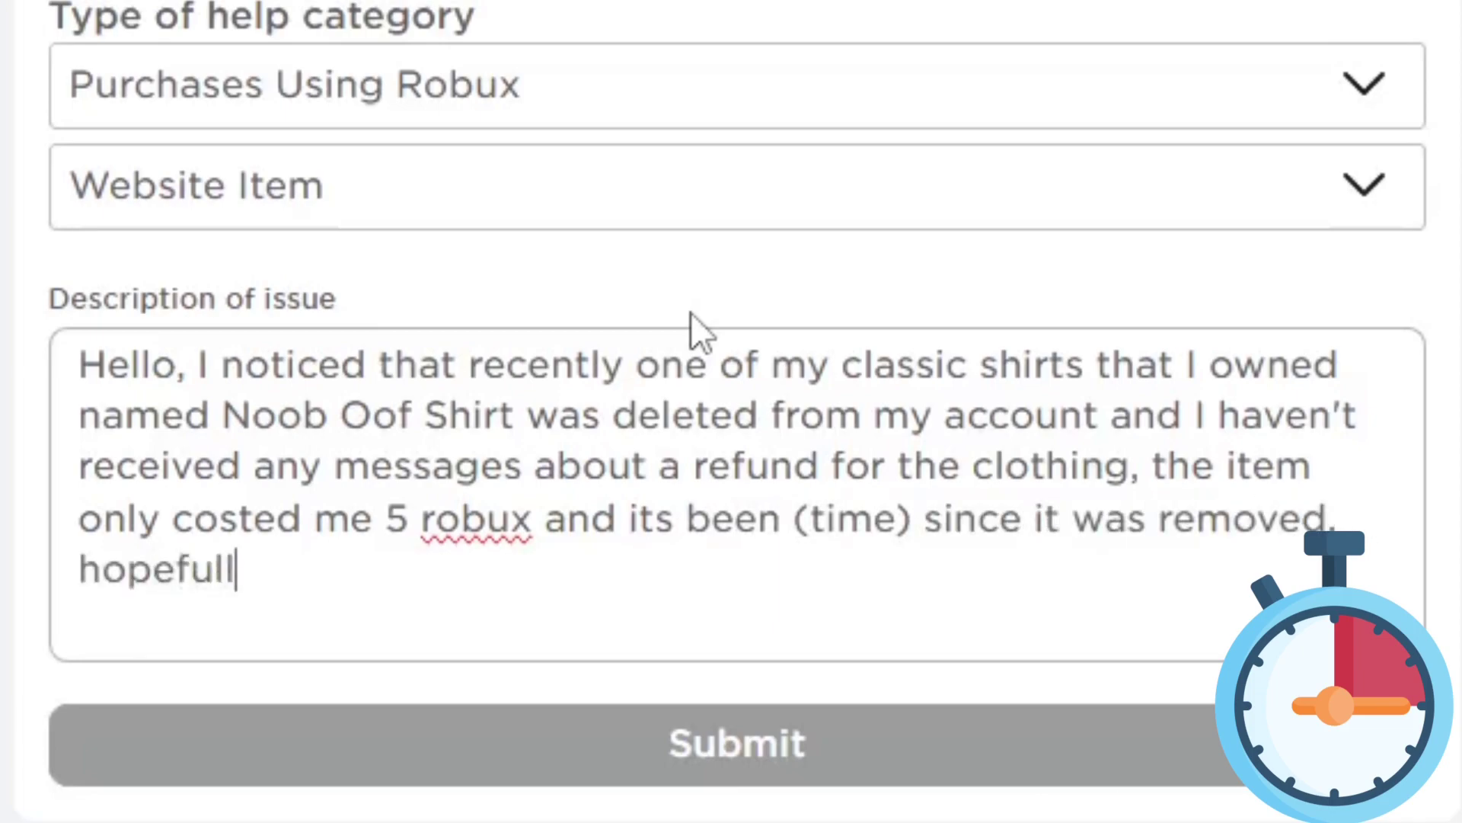
pyautogui.write('y you guys can help me resolve this thanks!')
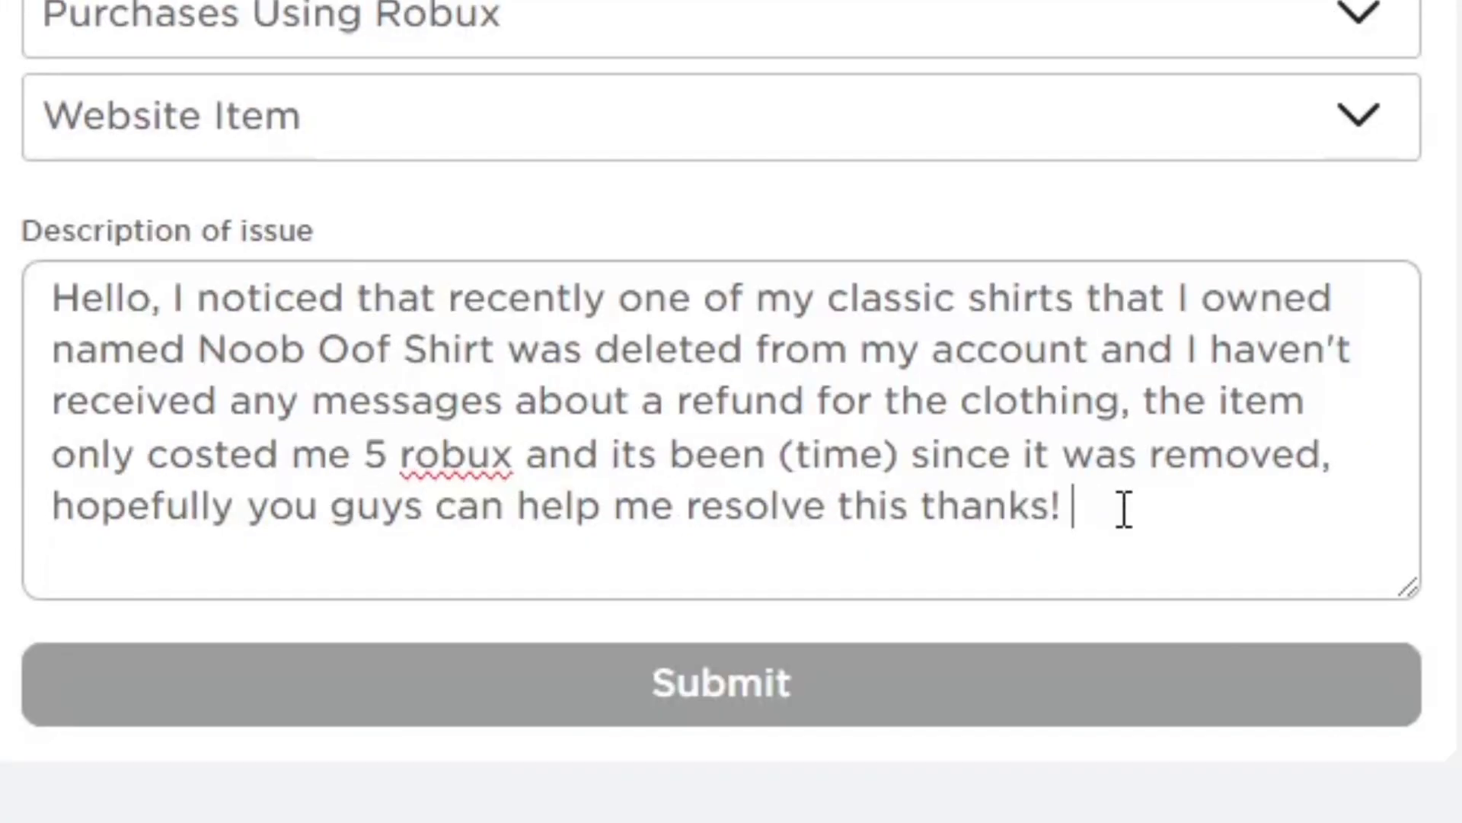
pyautogui.moveTo(1124, 508); pyautogui.dragTo(39, 287)
# Step: Rewrite the description as an unrecognised 5 Robux Noob Oof Shirt purchase seen in transactions
pyautogui.press('BackSpace')
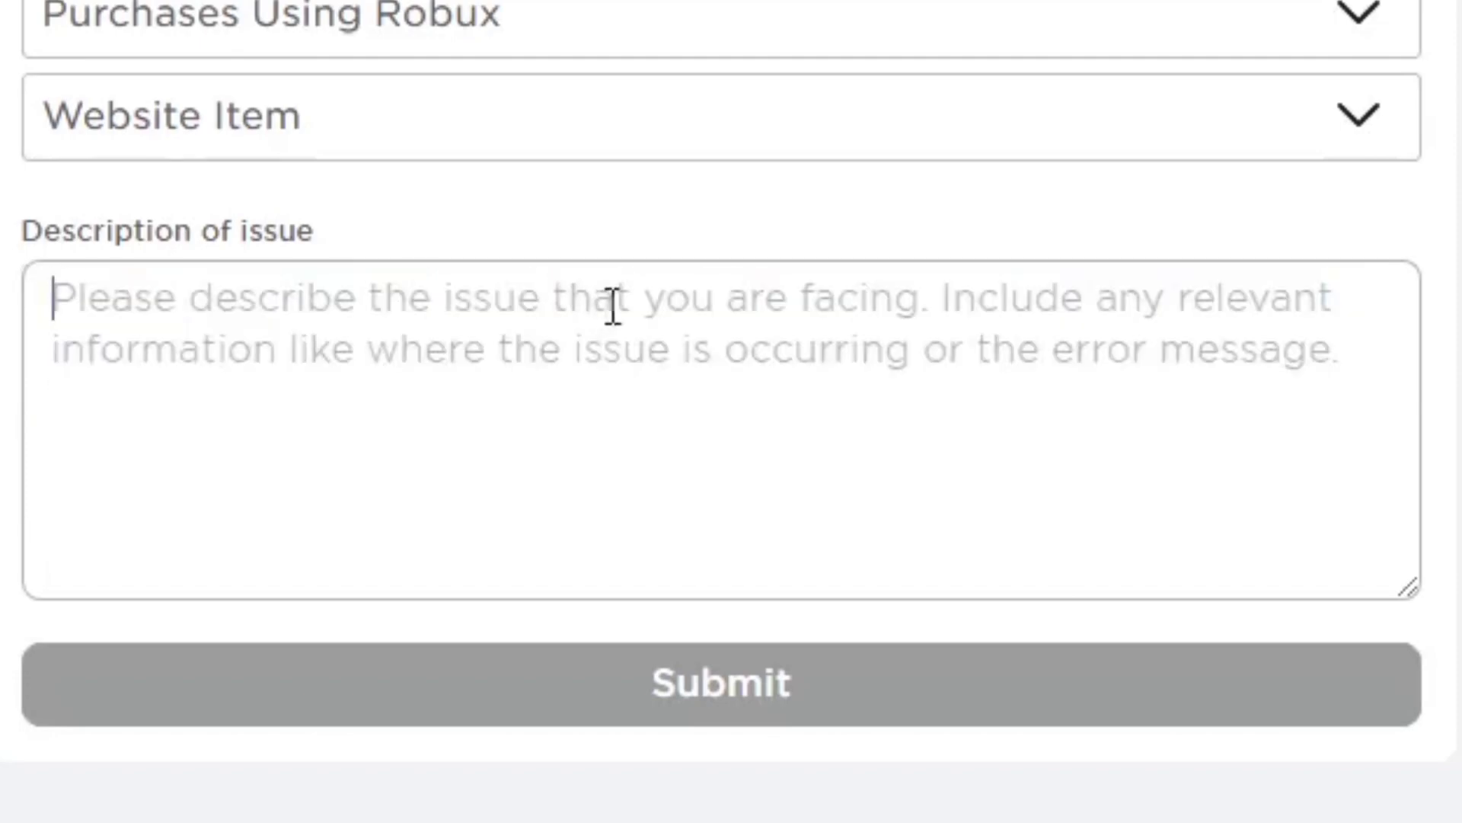
pyautogui.write('Hello, ')
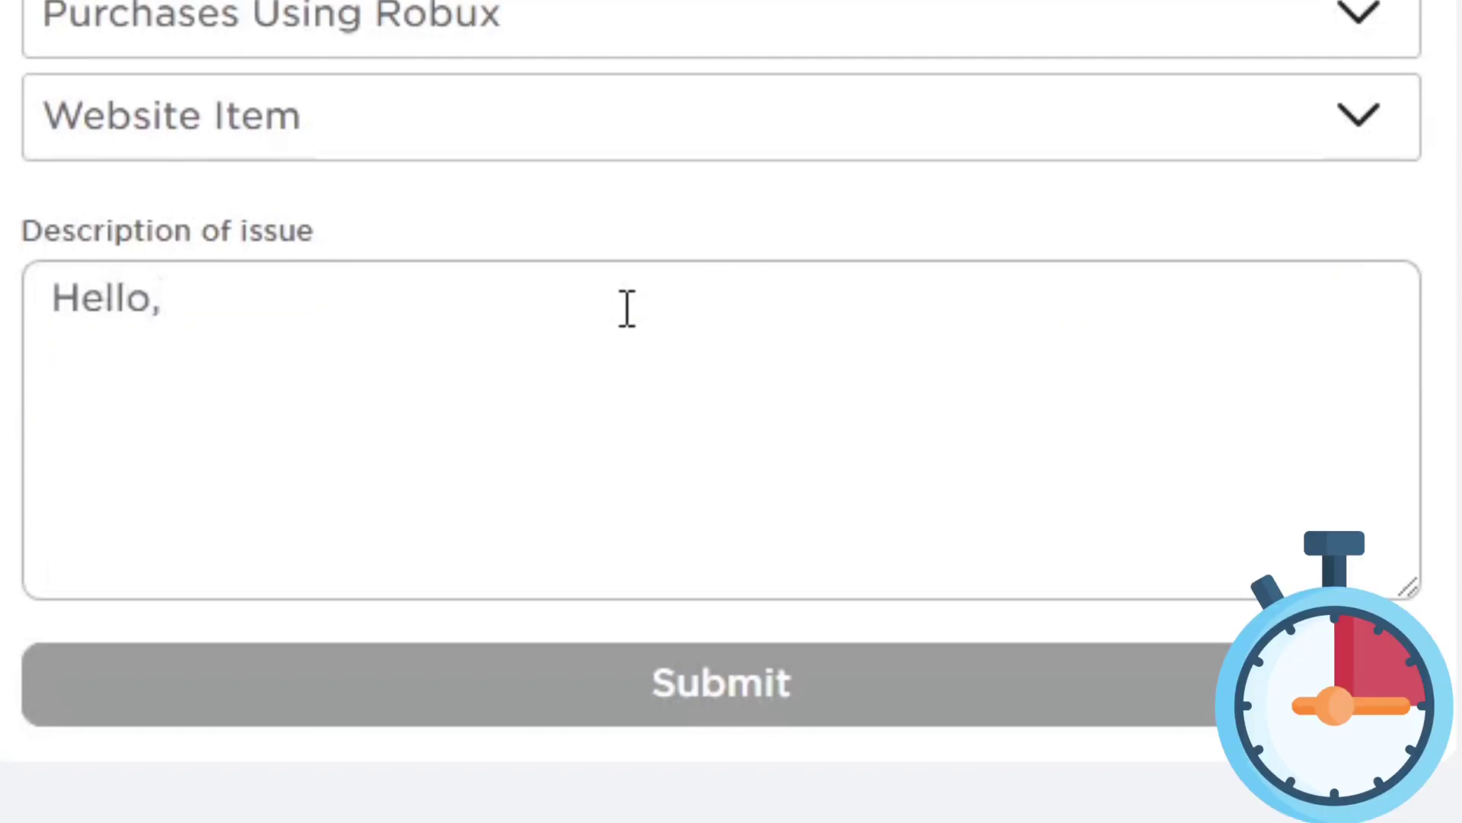
pyautogui.write('I found out recently that my Roblo')
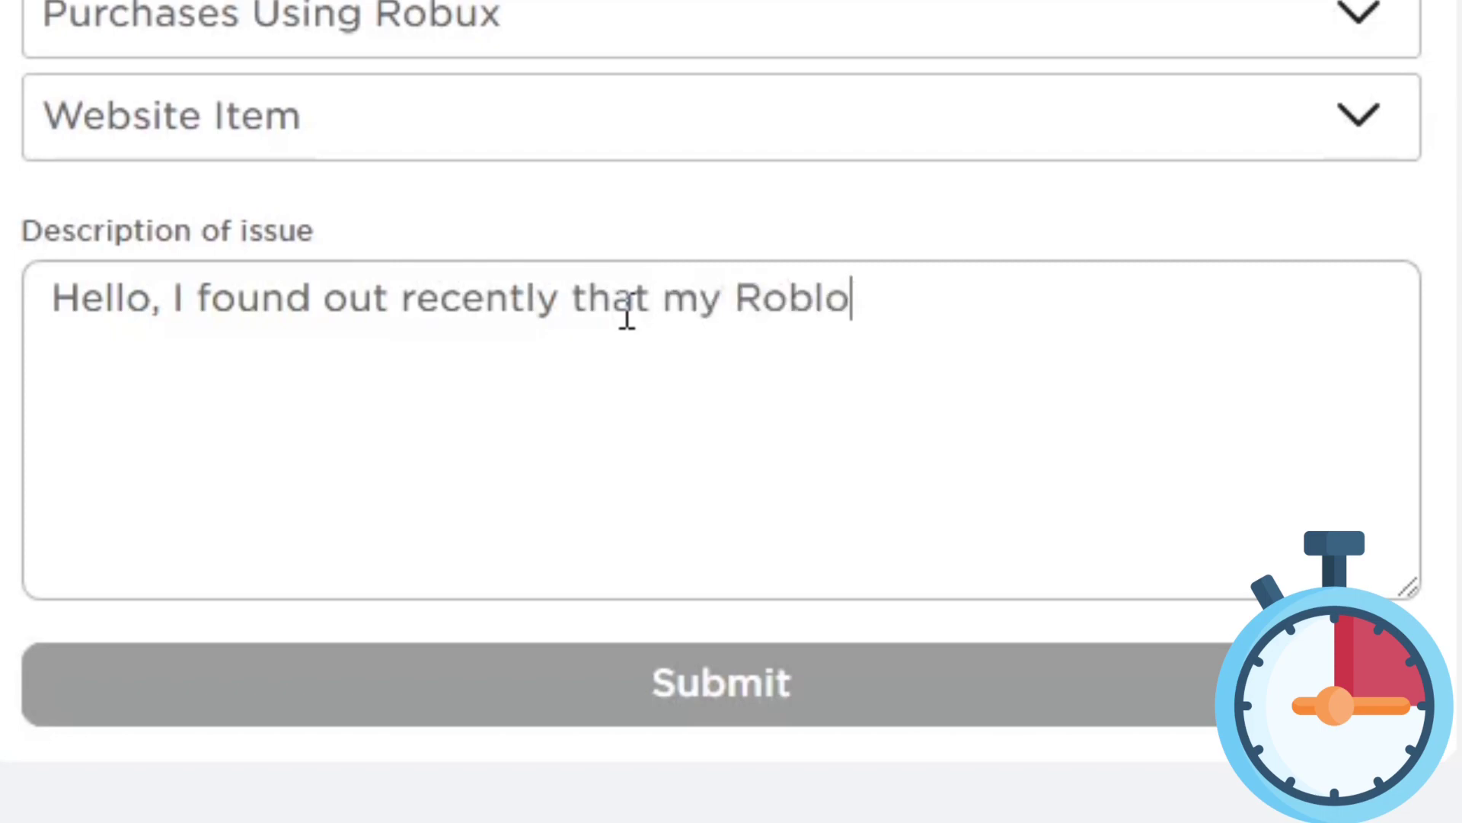
pyautogui.write('x account has a classic shirt named Noob Oof S')
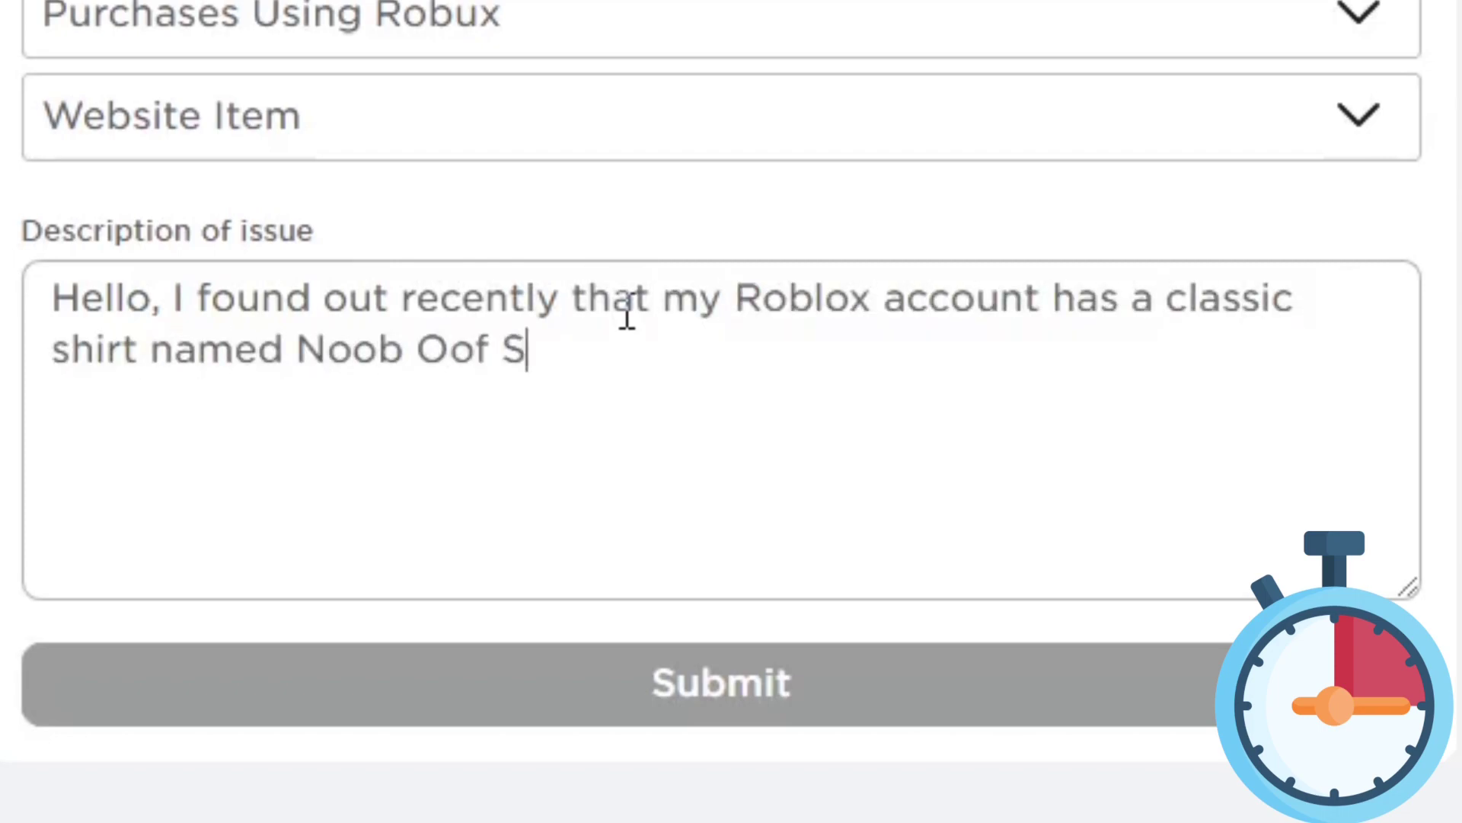
pyautogui.write("hirt that I don't remember buying ")
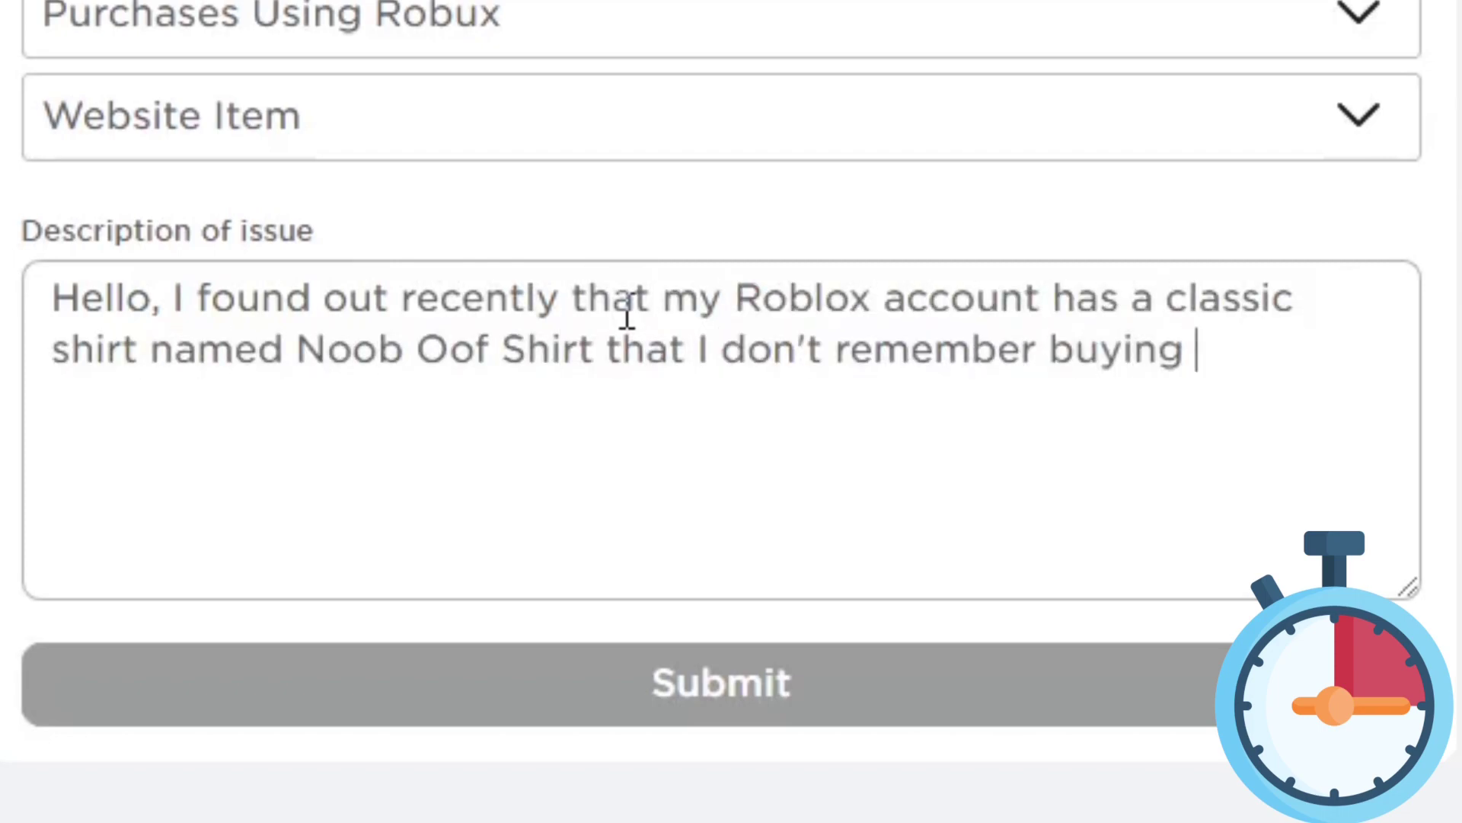
pyautogui.write('for 5 robux but')
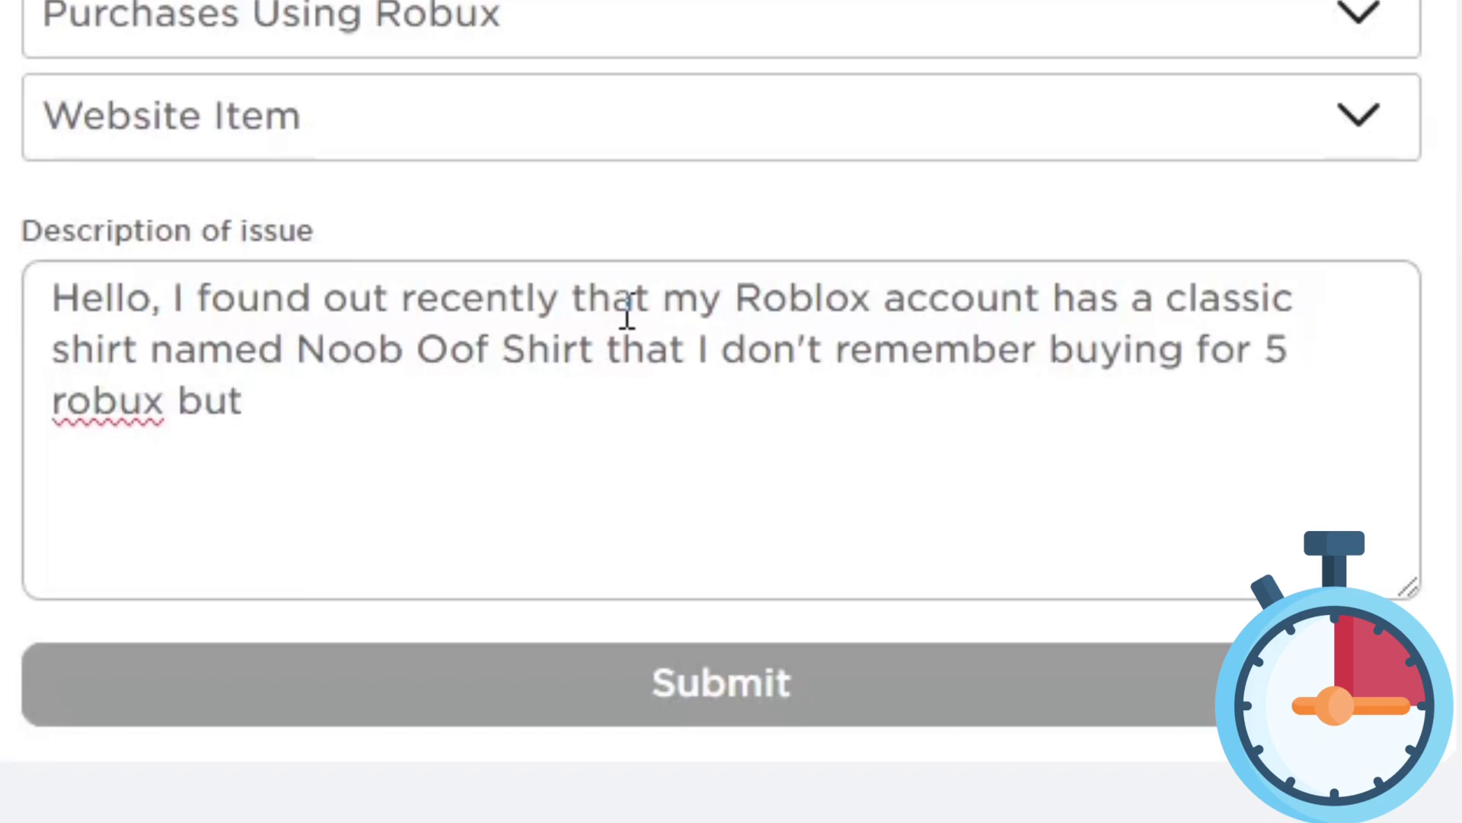
pyautogui.press('BackSpace')
pyautogui.press('BackSpace')
pyautogui.press('BackSpace')
pyautogui.press('BackSpace')
pyautogui.press('BackSpace')
pyautogui.press('BackSpace')
pyautogui.press('BackSpace')
pyautogui.press('BackSpace')
pyautogui.press('BackSpace')
pyautogui.press('BackSpace')
pyautogui.press('BackSpace')
pyautogui.press('BackSpace')
pyautogui.press('BackSpace')
pyautogui.press('BackSpace')
pyautogui.press('BackSpace')
pyautogui.press('BackSpace')
pyautogui.press('BackSpace')
pyautogui.press('BackSpace')
pyautogui.press('BackSpace')
pyautogui.press('BackSpace')
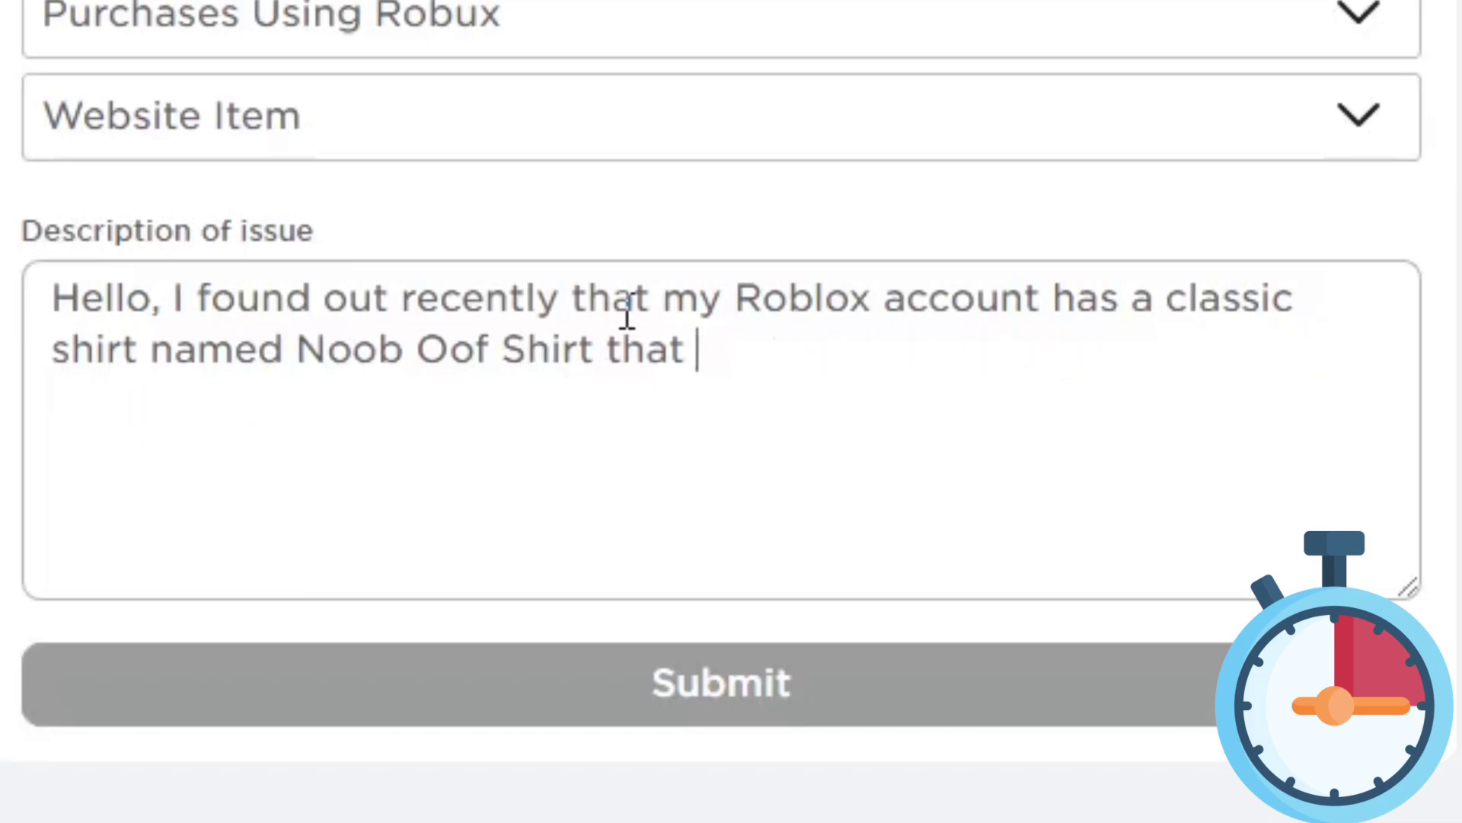
pyautogui.write("costing 5 Robux which I don't recall purchasing on my account, in the ")
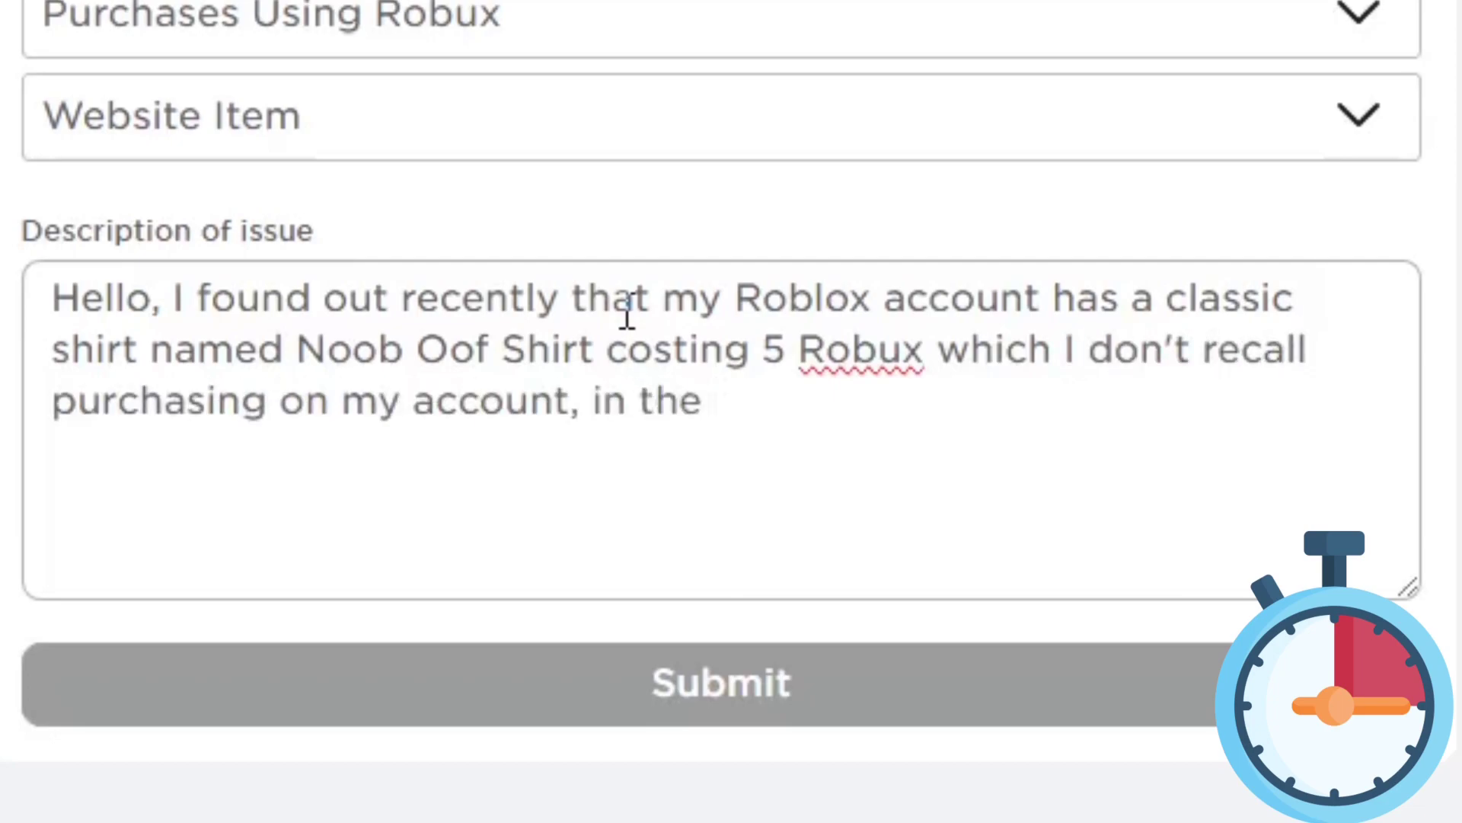
pyautogui.write('robux transactions p')
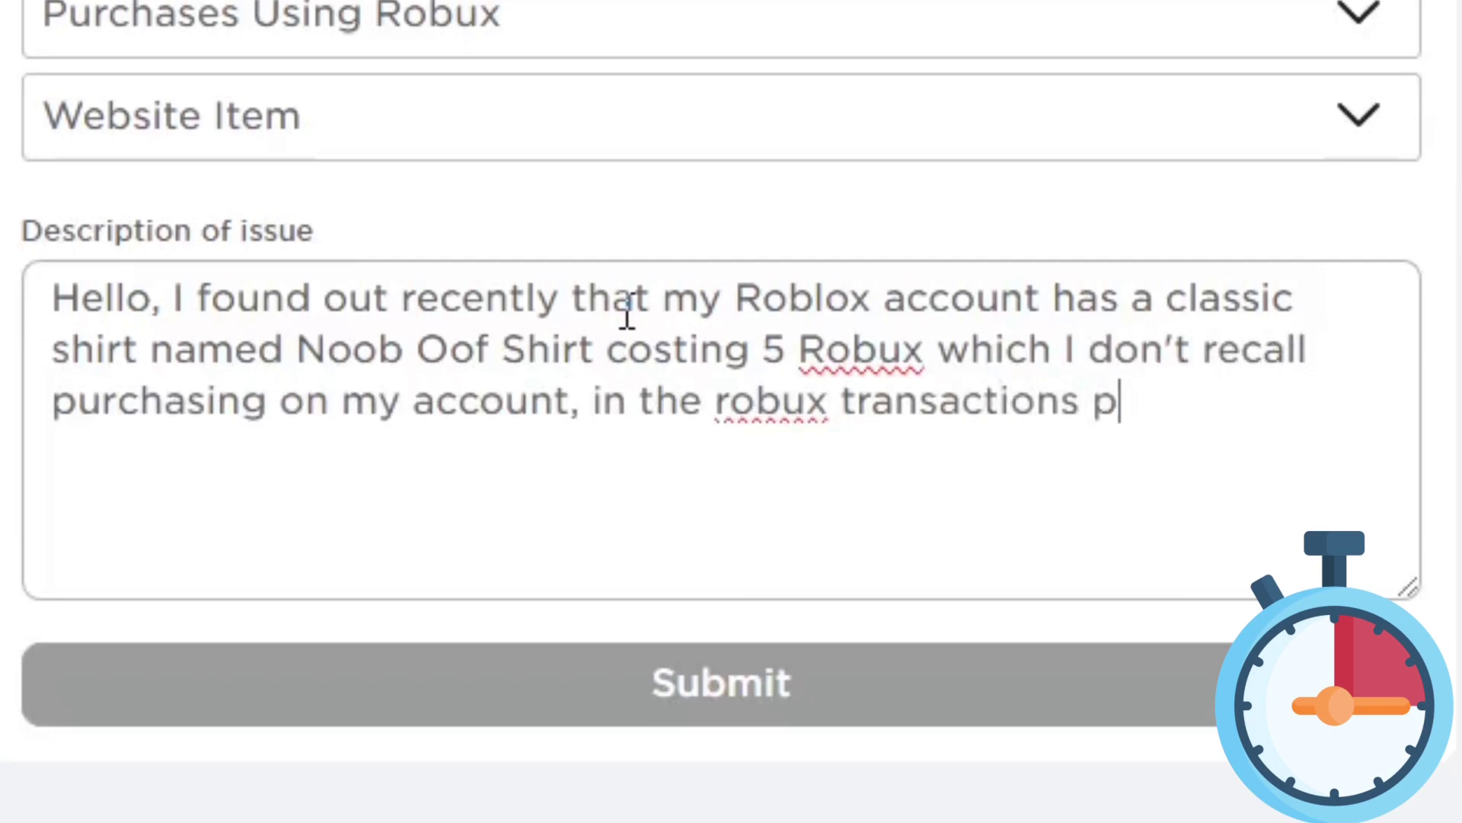
pyautogui.write('urchases, it says that my account boug')
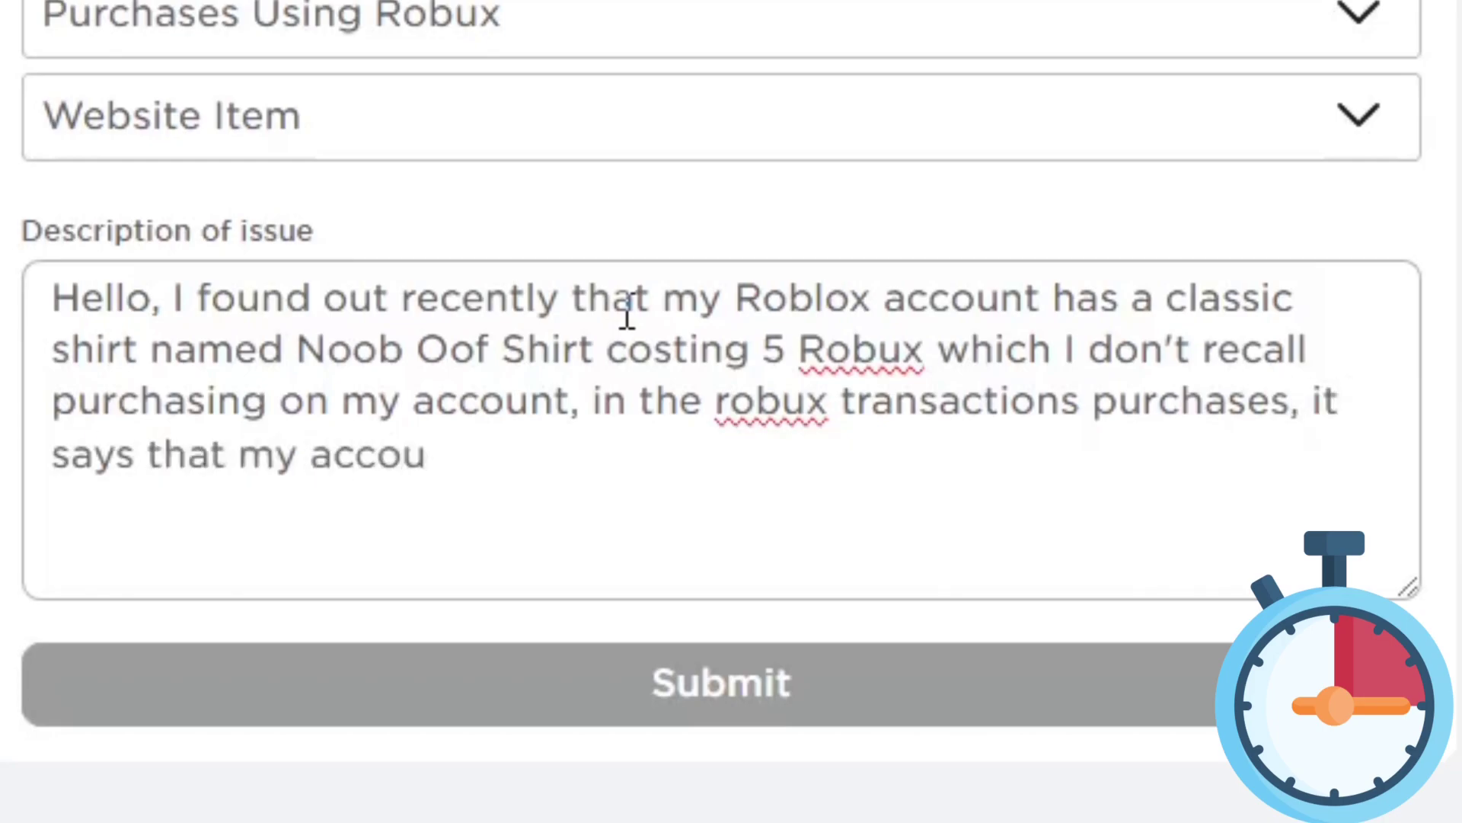
pyautogui.write('ht ht')
pyautogui.press('BackSpace')
pyautogui.press('BackSpace')
pyautogui.write('the clothi')
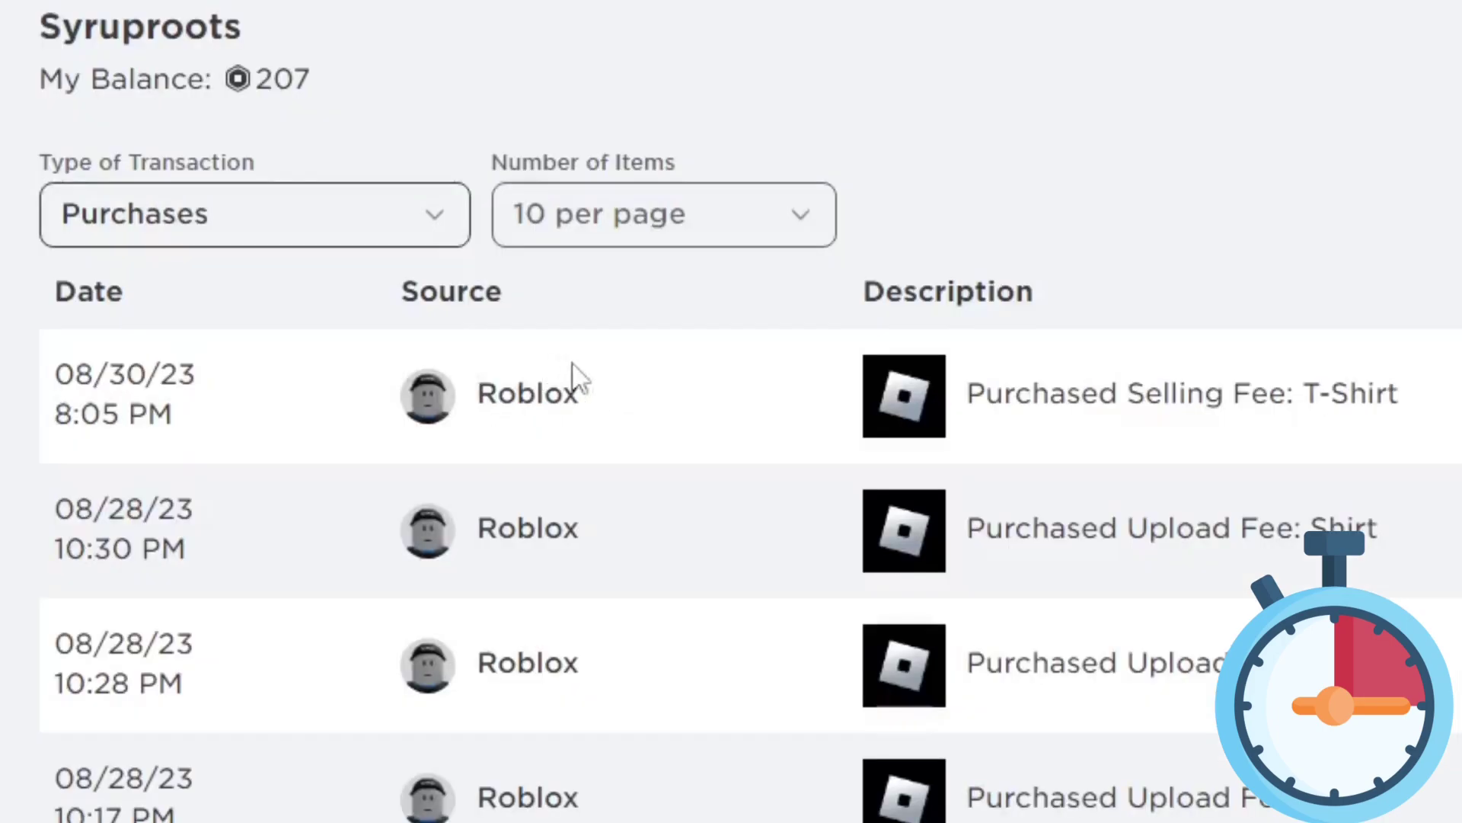
# Step: Add the August 30th 8:05pm purchase time, inactivity note and refund request to the description
pyautogui.write('ng on my account, in the robux transactions purchases, it')
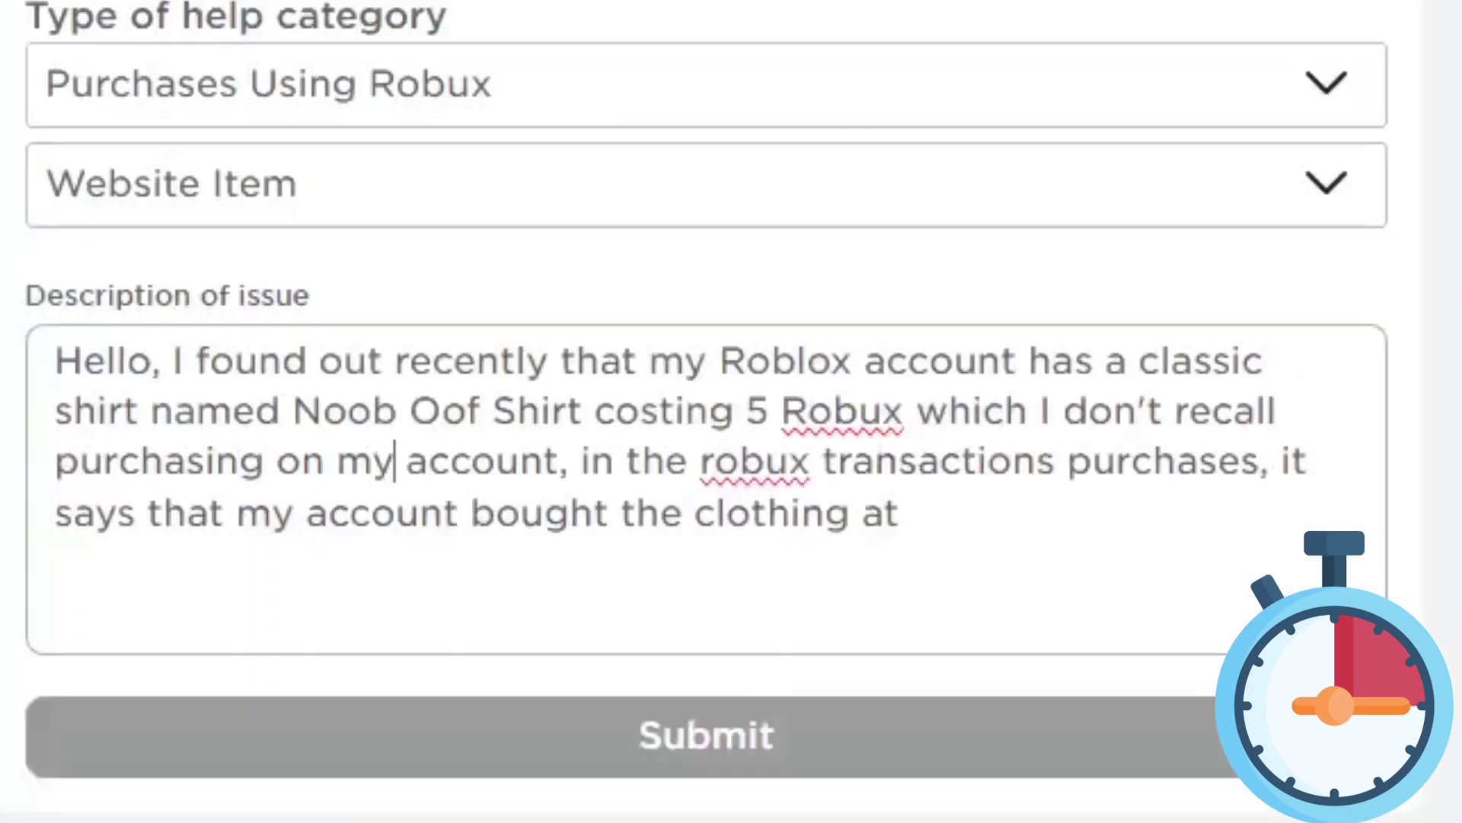
pyautogui.write(' says that my account bought the clothing on August 30th')
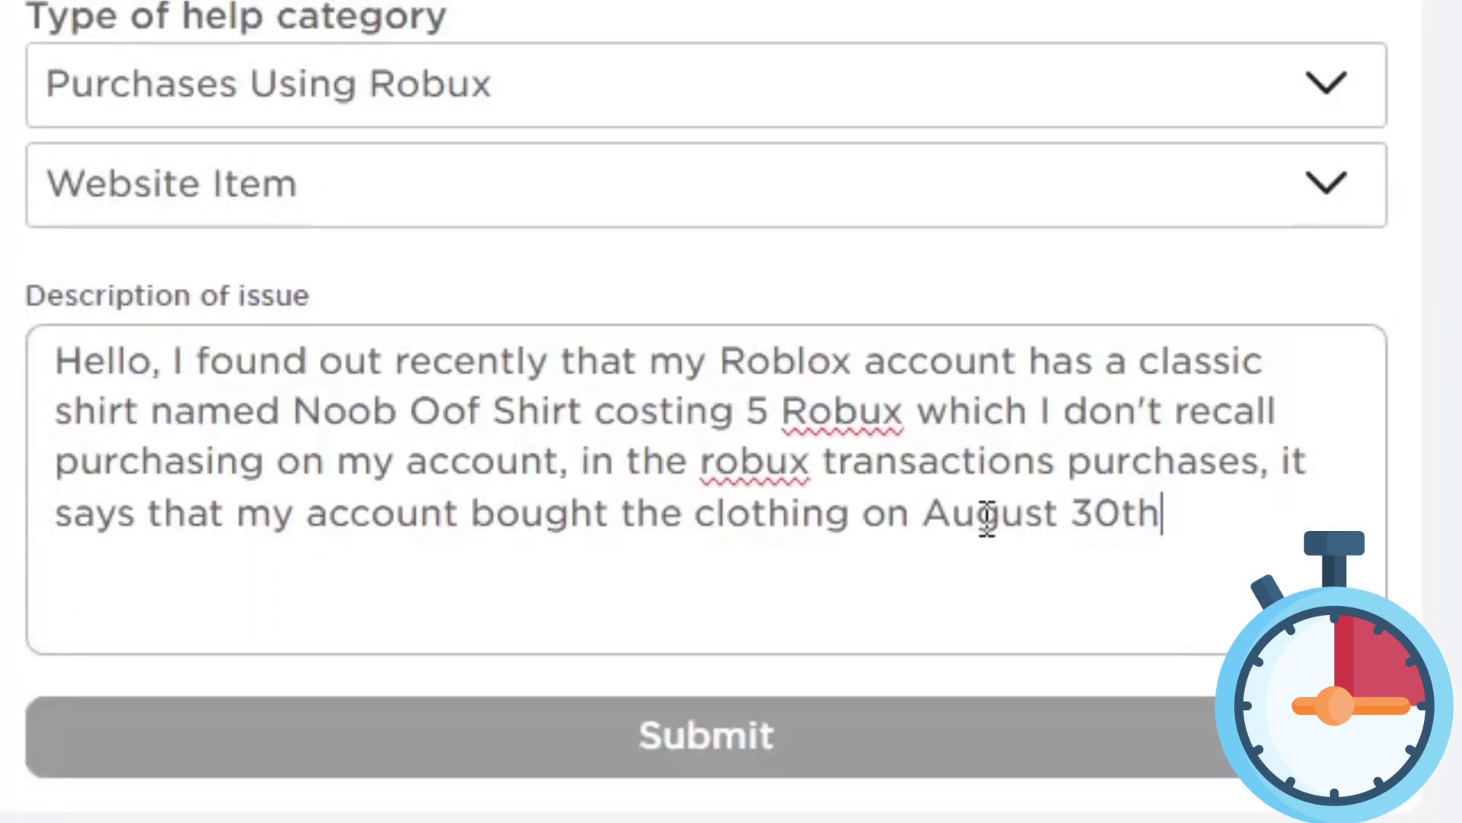
pyautogui.write(' at 8:05p')
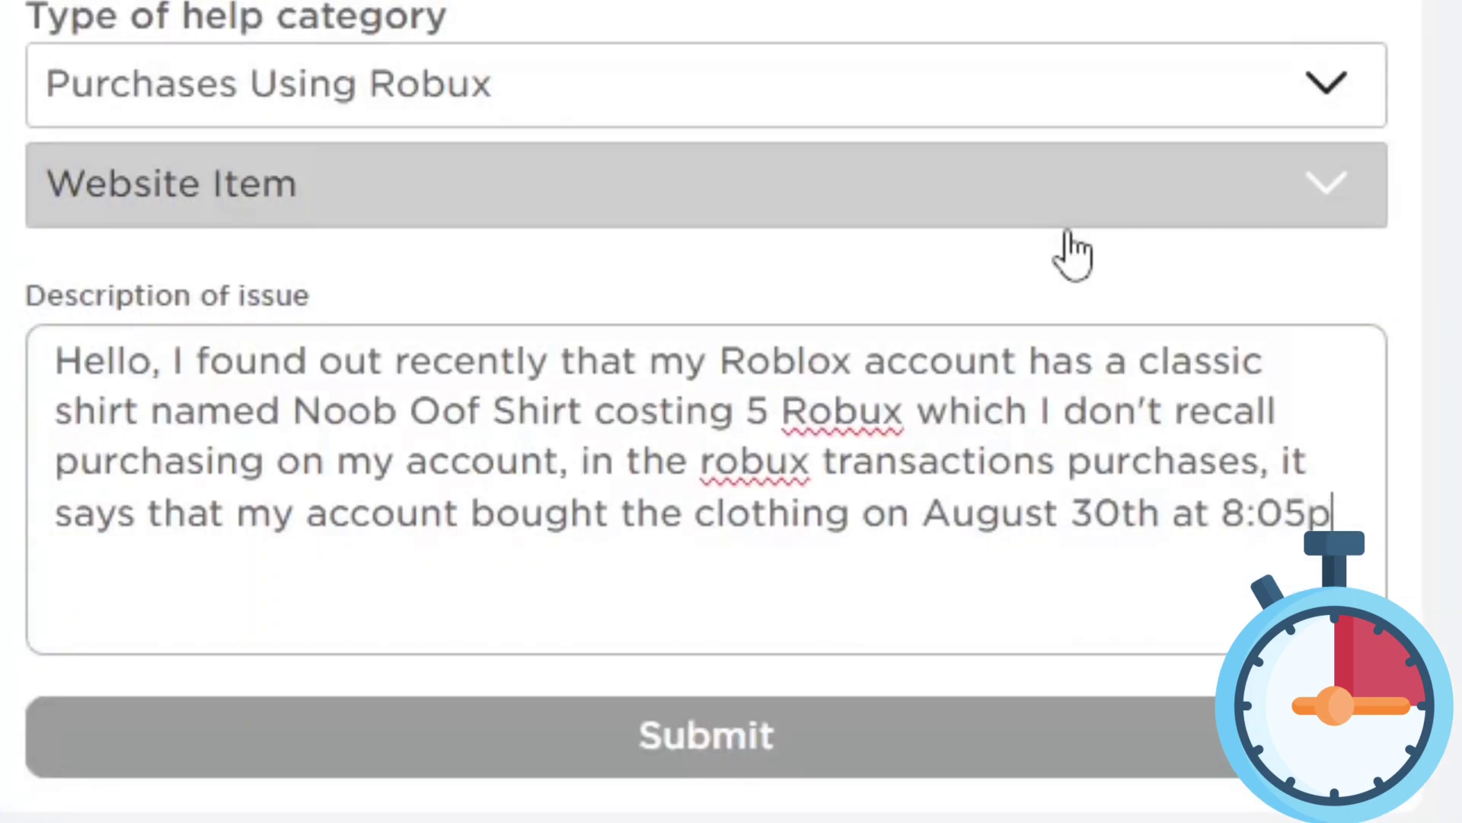
pyautogui.write("m but I wasn't active on")
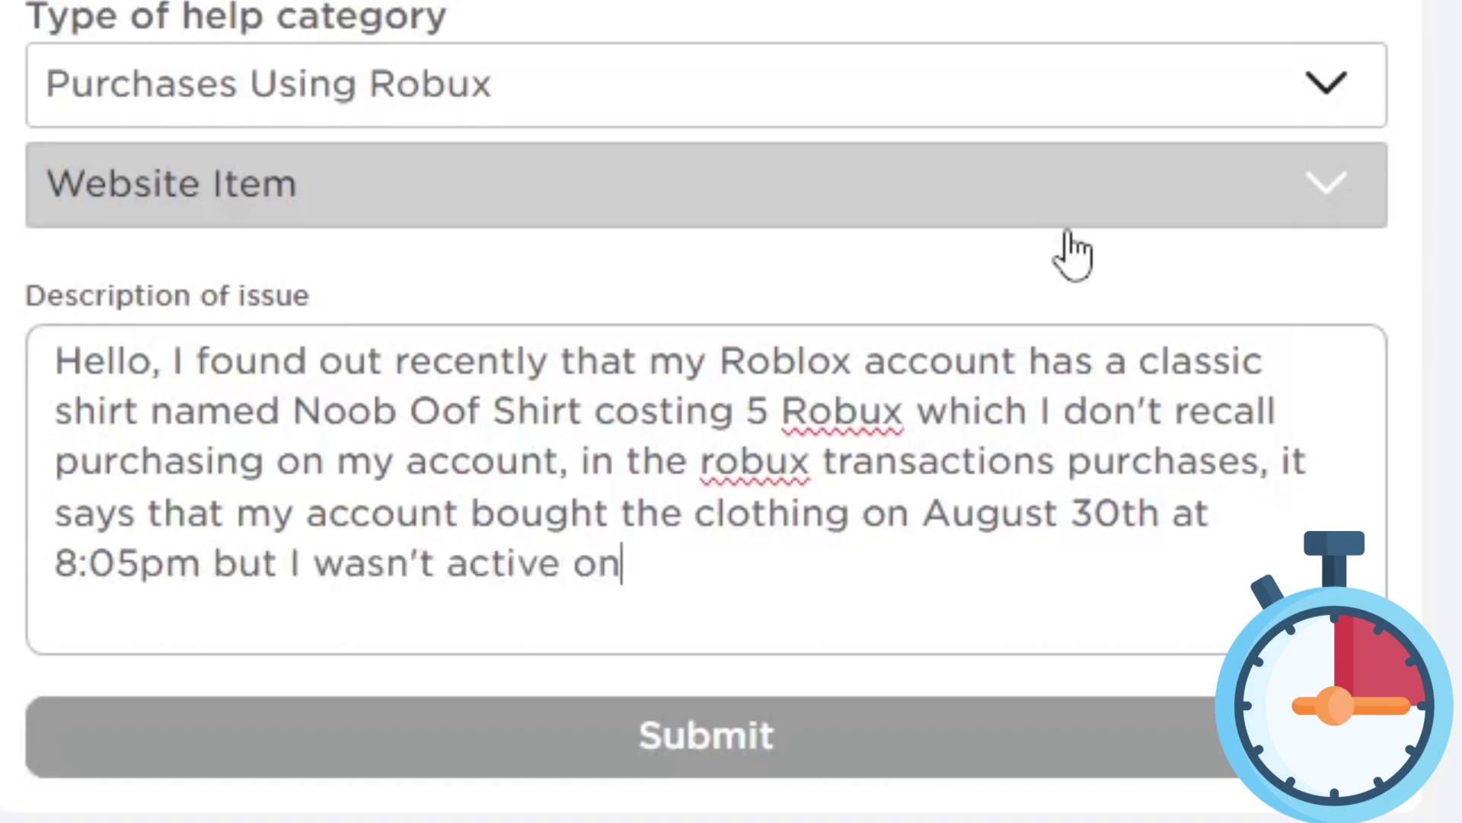
pyautogui.write(' Roblox at this time. Hopefully yo')
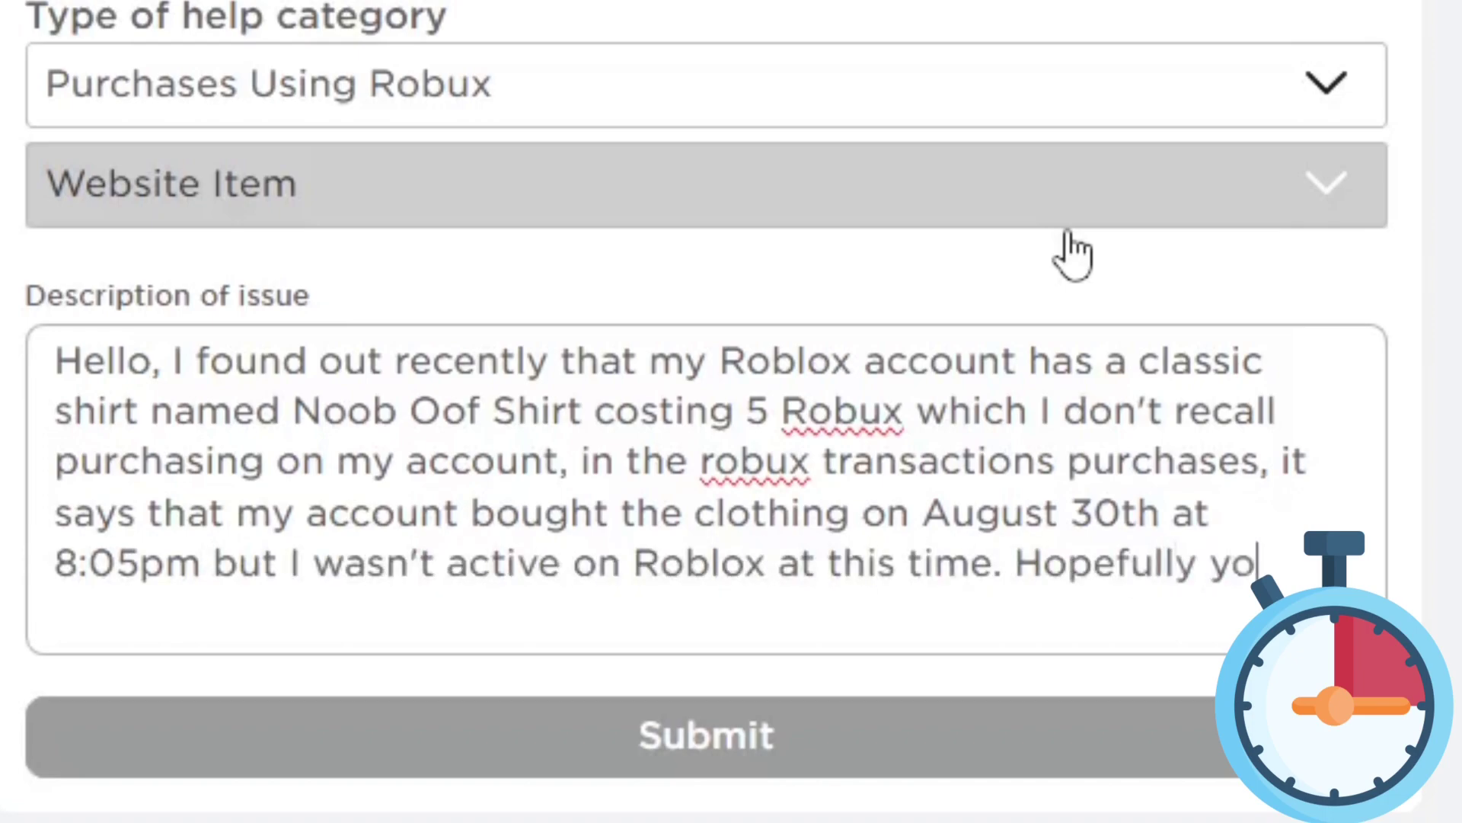
pyautogui.write('u can help me get a refund for this cl')
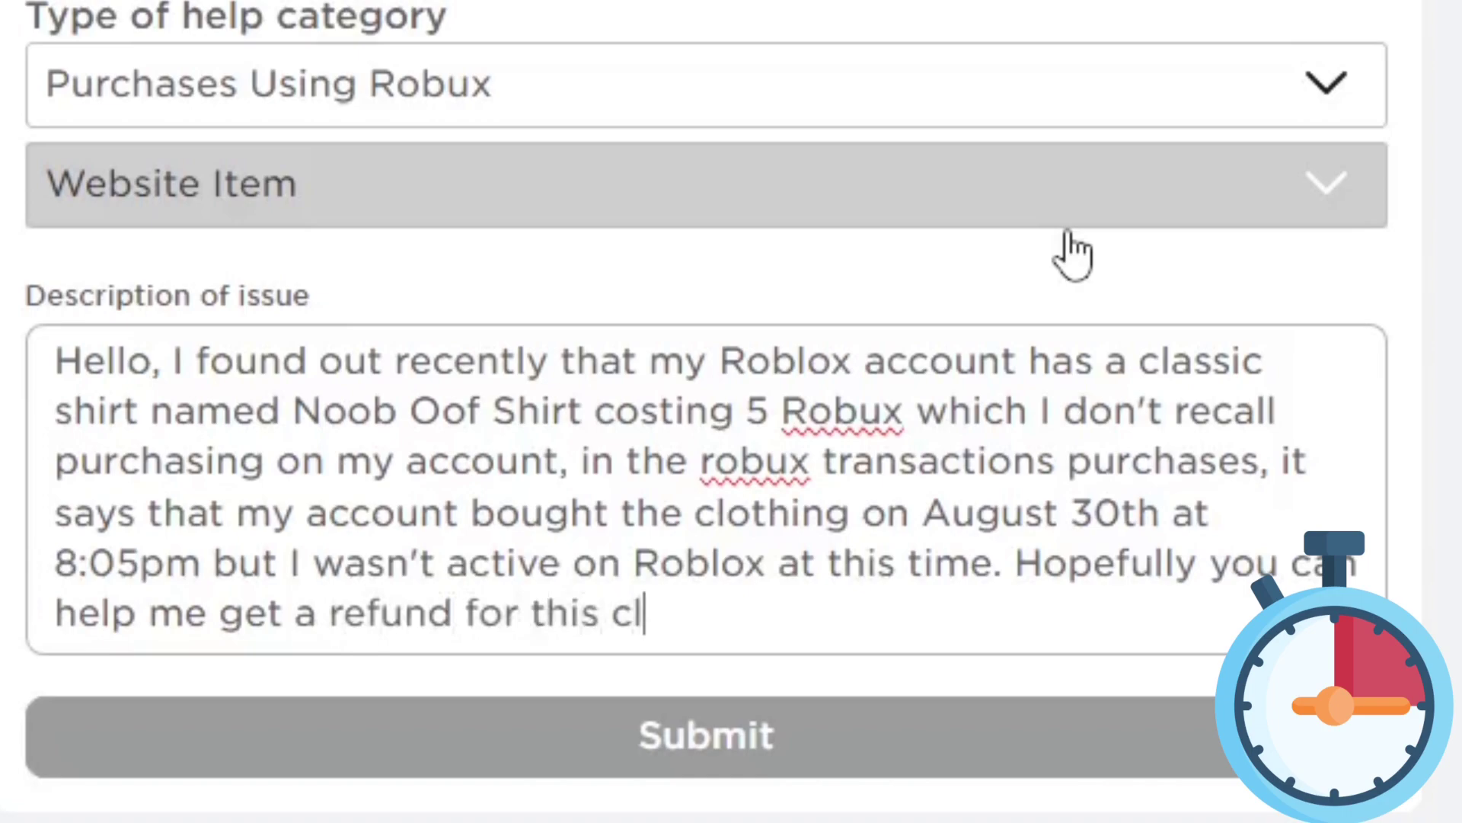
pyautogui.write("othing as I didn't buy it or ")
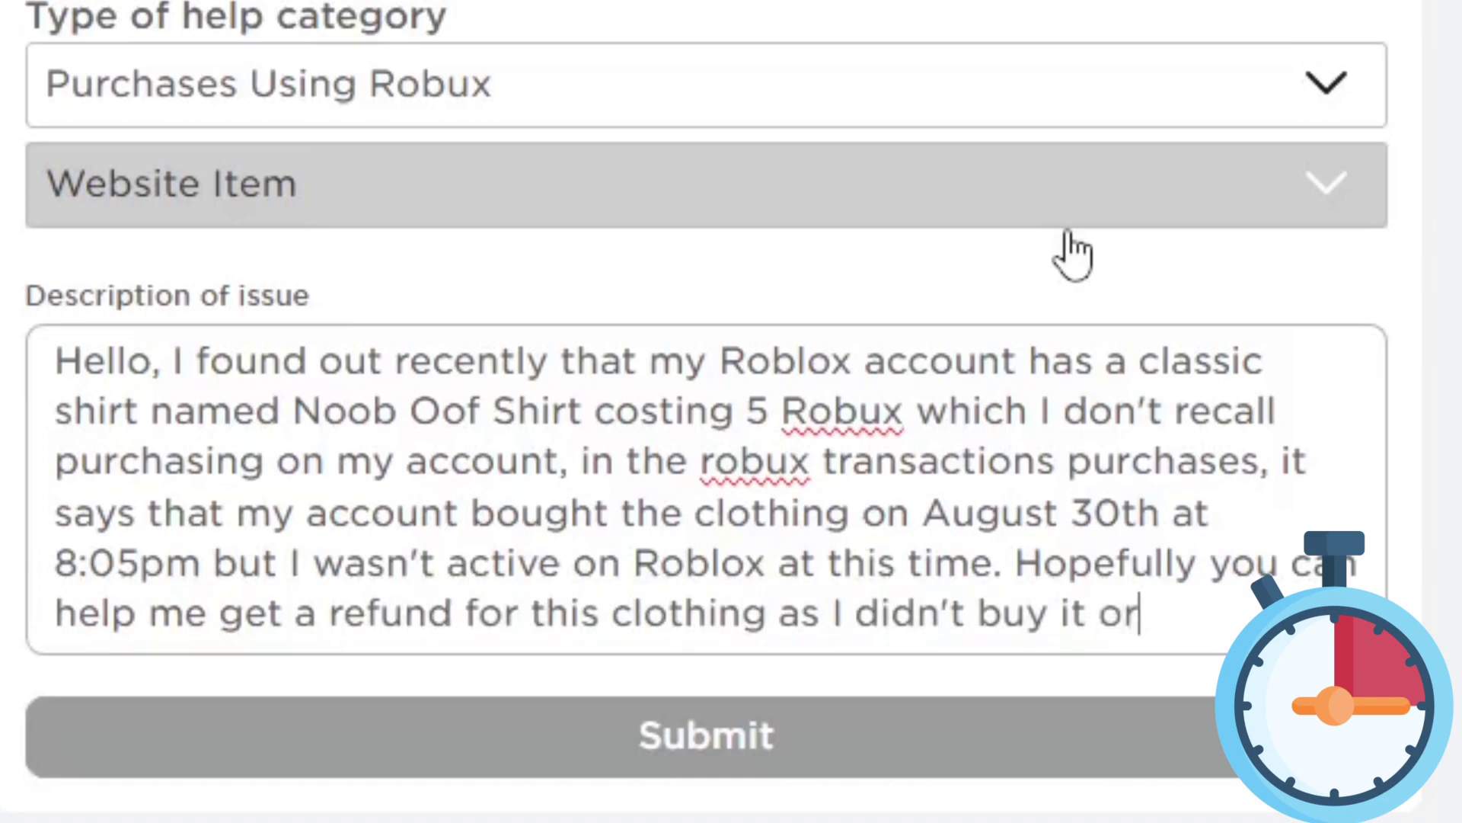
pyautogui.write('this was a straight ')
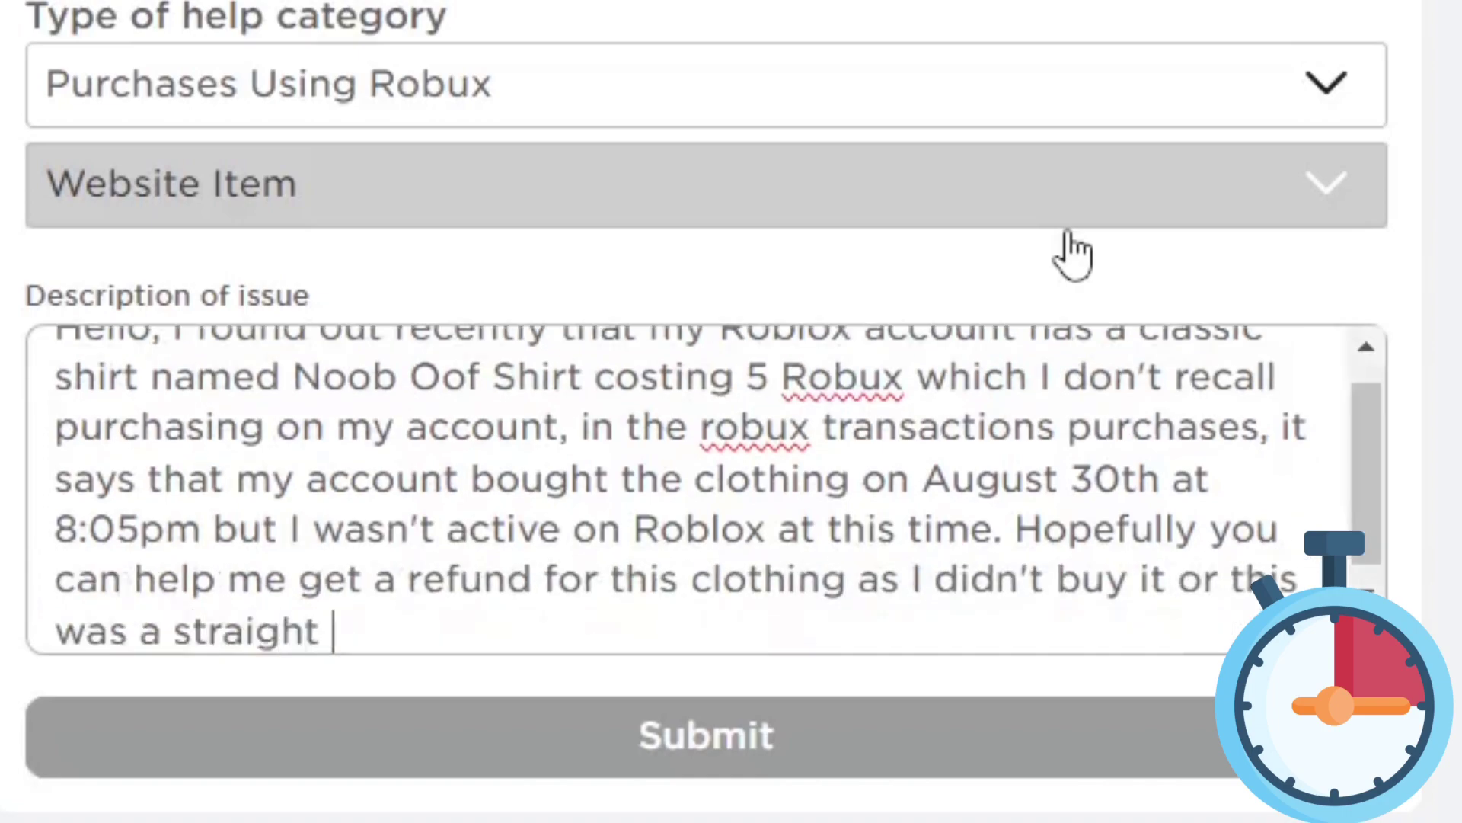
pyautogui.write('up accident, thank you.')
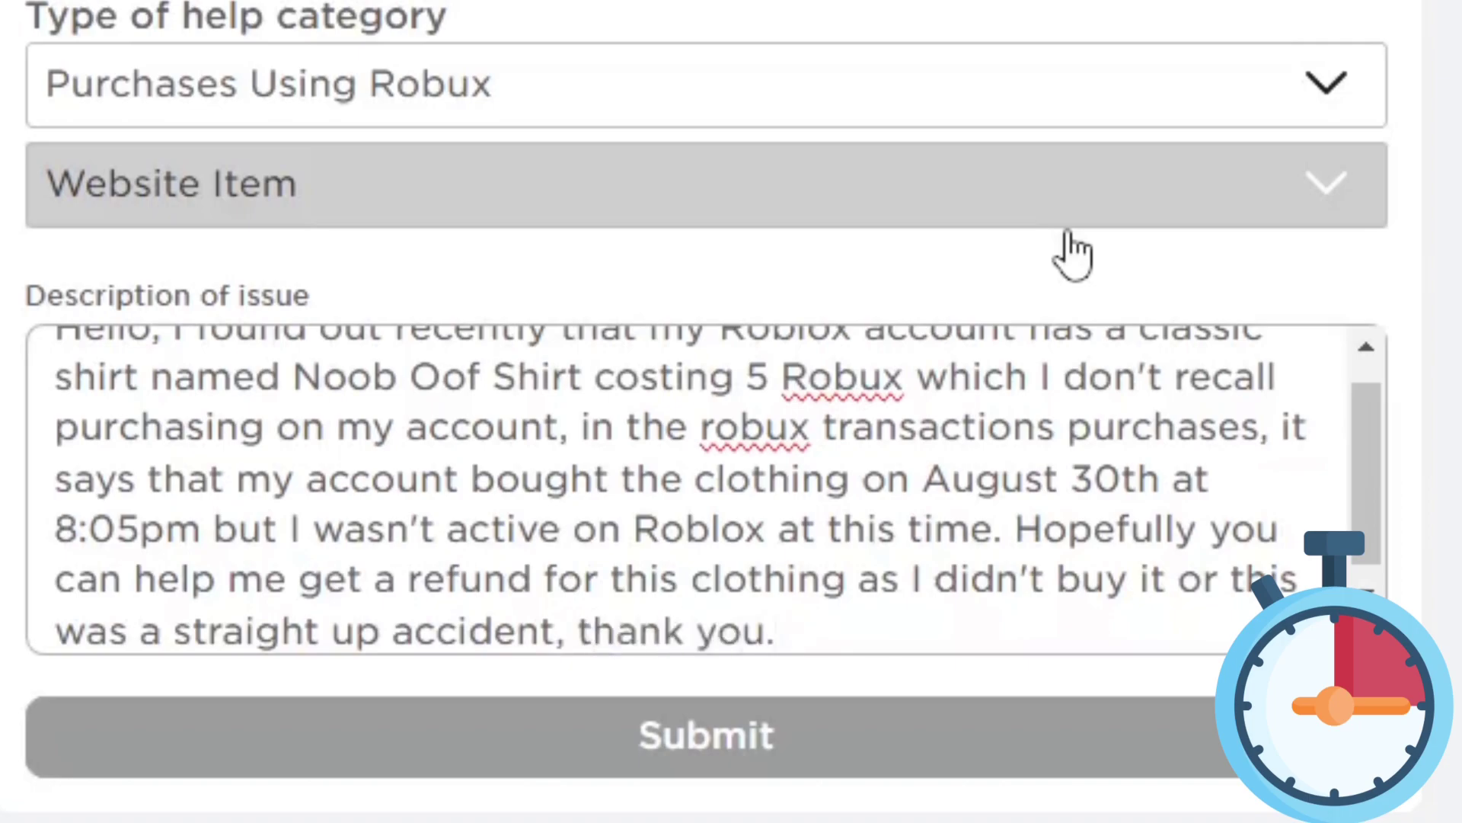
pyautogui.scroll(1, 491, 381)
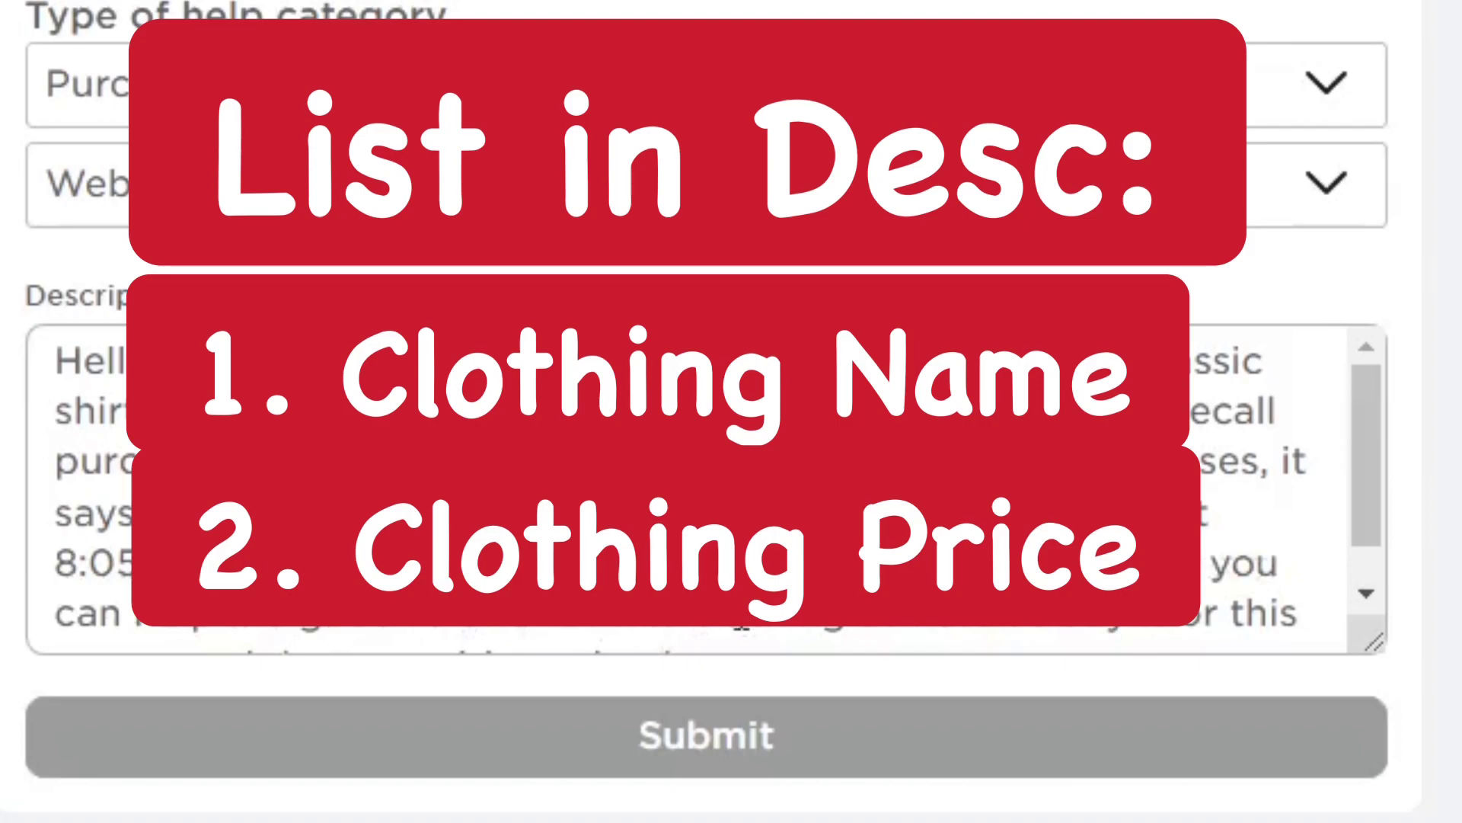
pyautogui.scroll(-1, 686, 487)
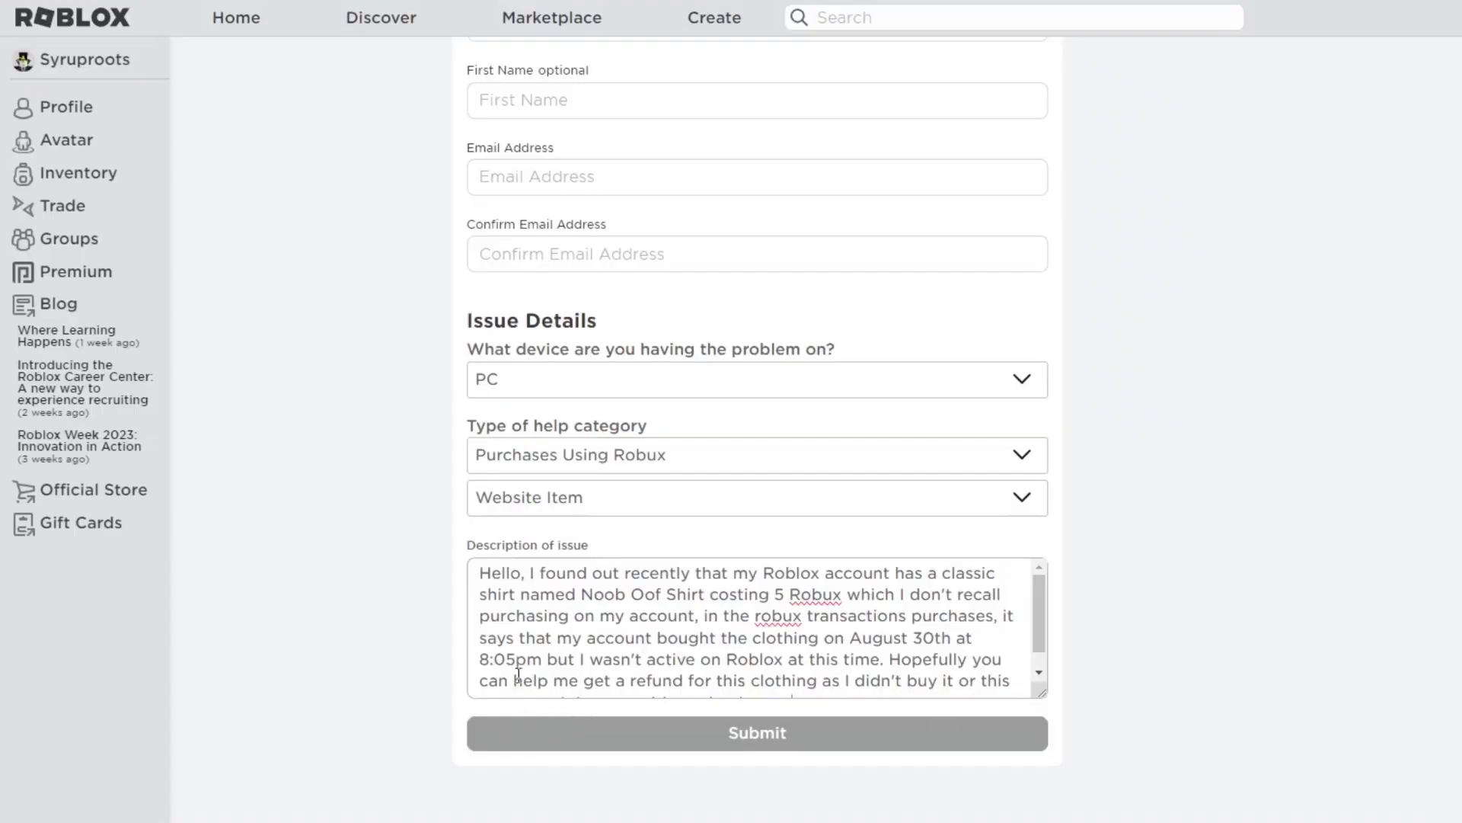
pyautogui.scroll(-1, 896, 634)
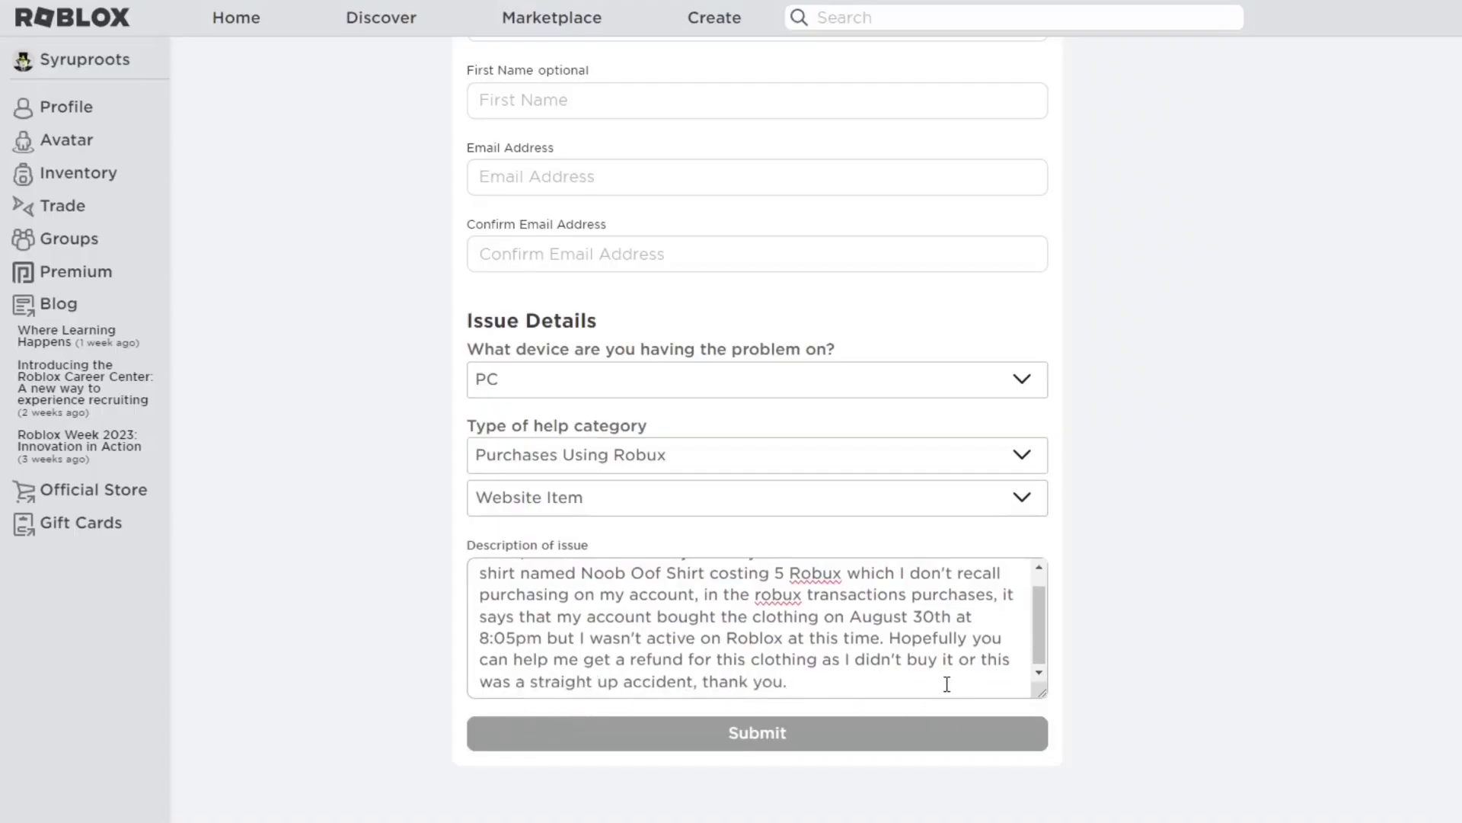